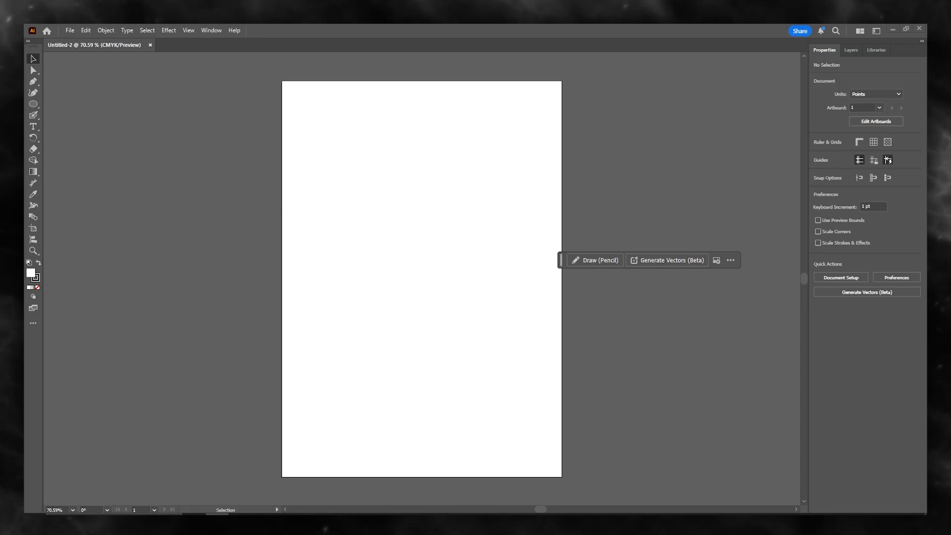
Create an area text frame about 569 by 523 pt across the artboard and replace its placeholder text with "type"
scroll(340, 340, down, 1)
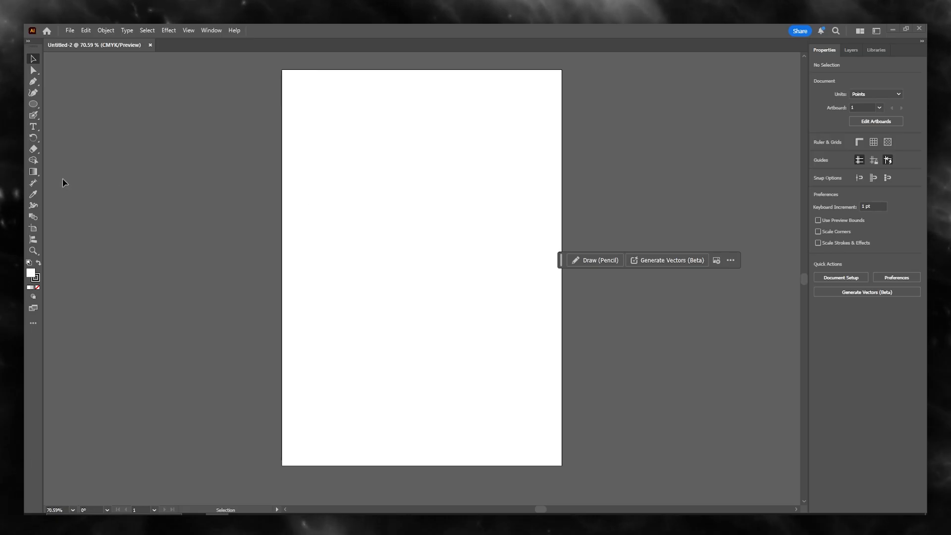
click(33, 127)
drag(288, 149, 556, 397)
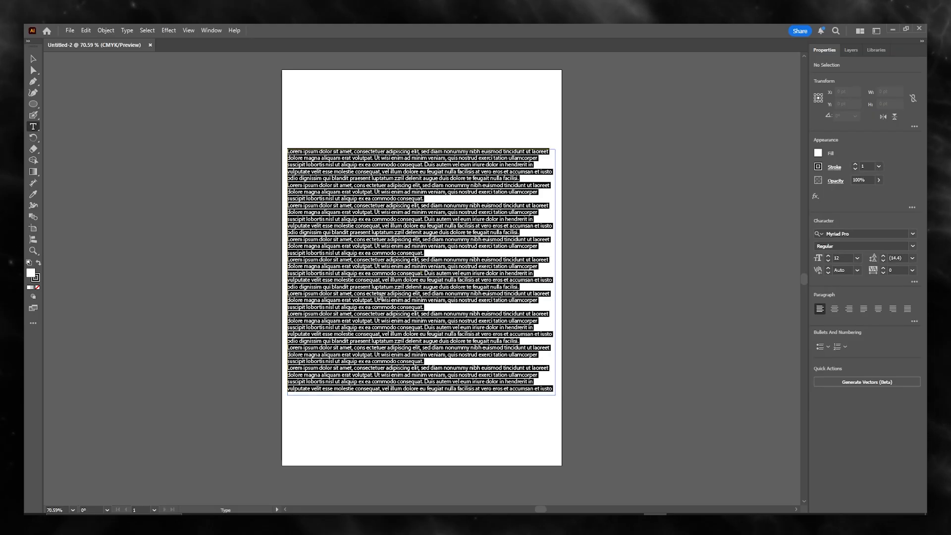
key(BackSpace)
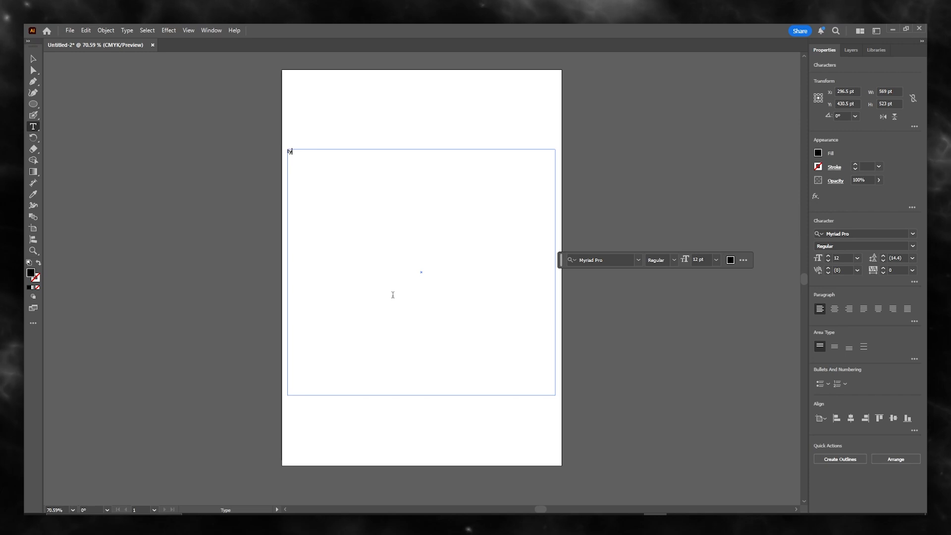
Change the font of the word "type" to Coolvetica Crammed
drag(299, 151, 264, 151)
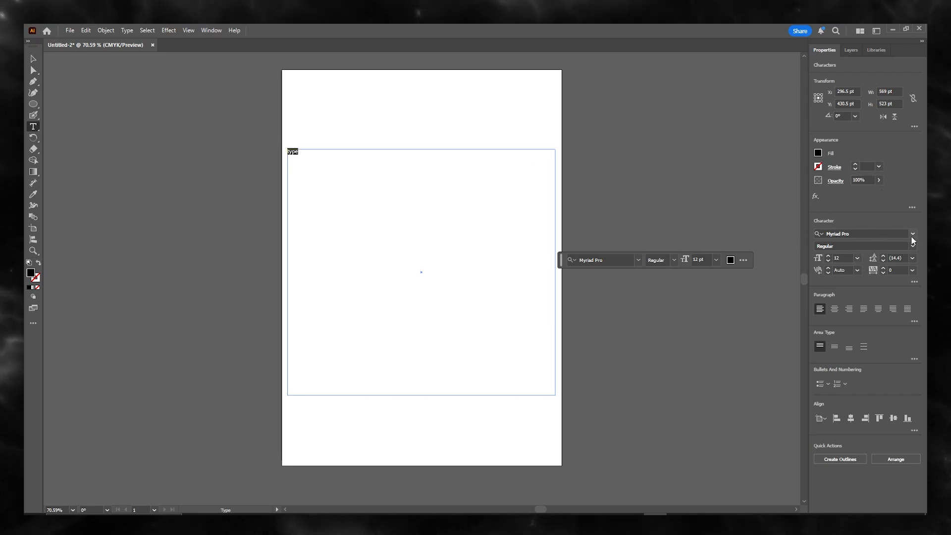
click(912, 235)
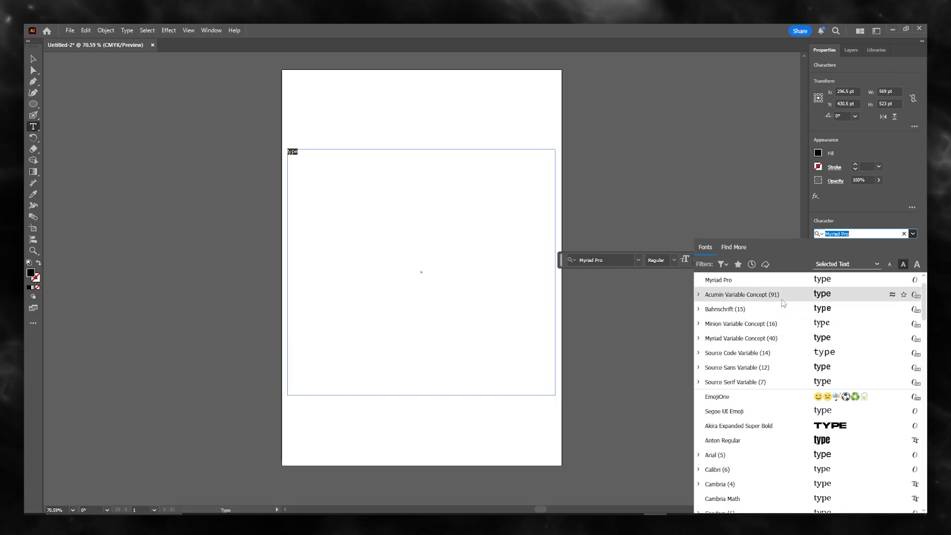
scroll(753, 346, down, 4)
scroll(763, 341, up, 2)
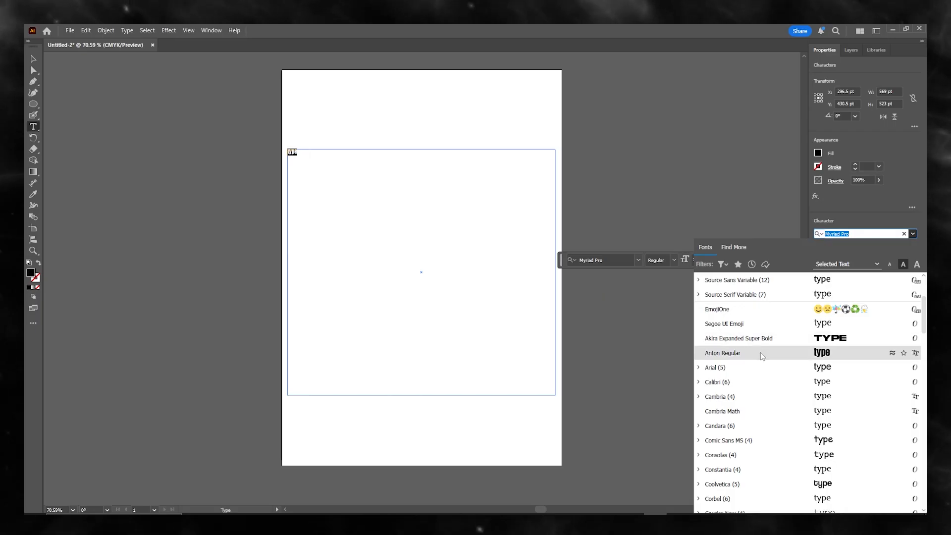
scroll(760, 352, down, 2)
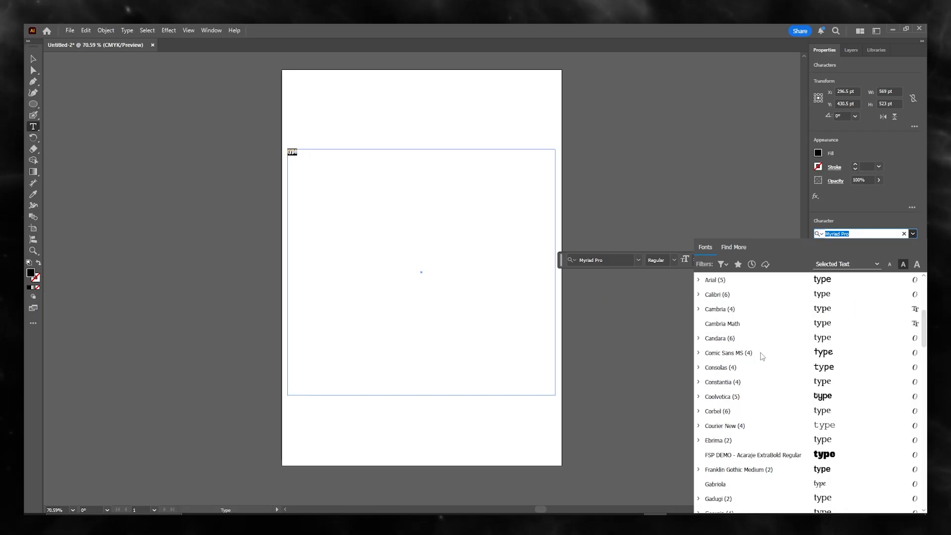
click(785, 396)
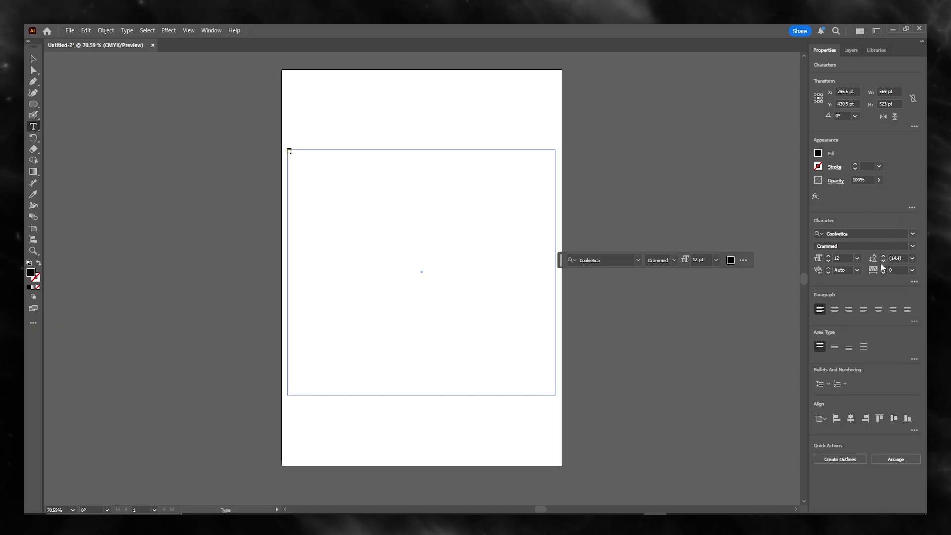
Try enlarging the selected word to 72 pt, 200 pt and a still larger font size
click(818, 258)
click(830, 259)
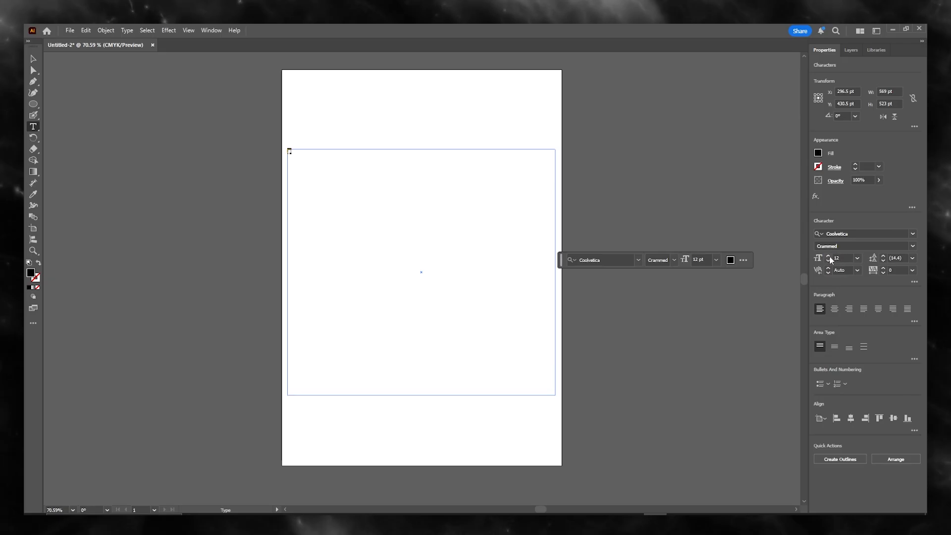
click(857, 258)
click(867, 425)
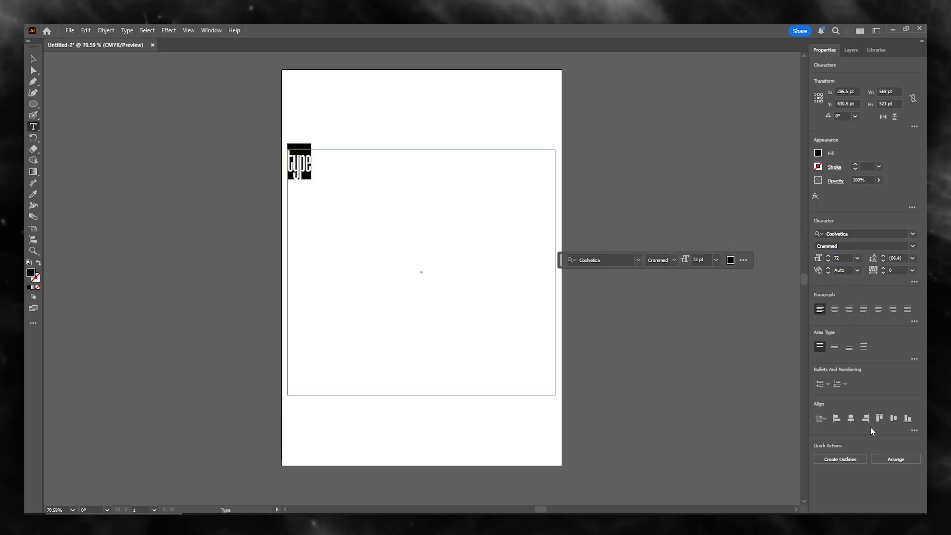
double_click(843, 258)
text(200)
key(Return)
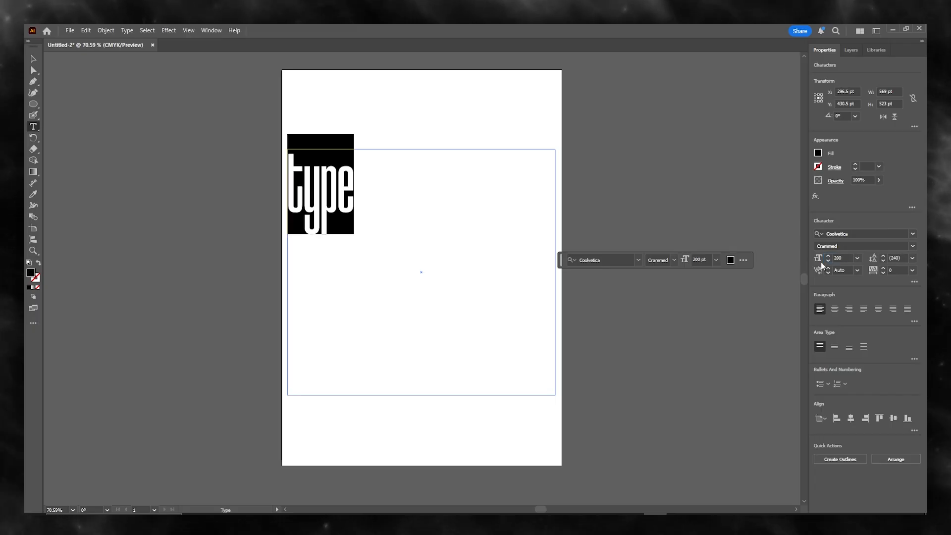
double_click(841, 258)
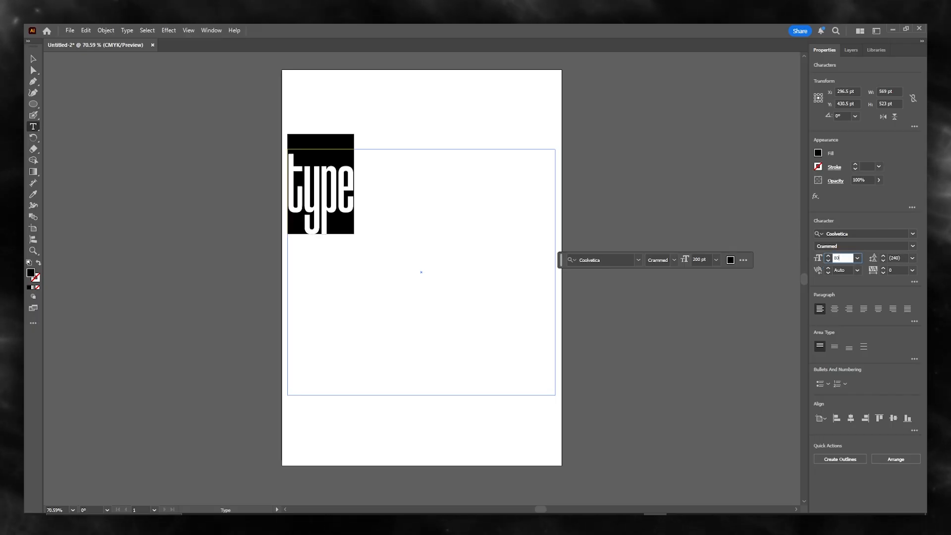
key(Return)
Set the font size of the word "type" to 500 pt
double_click(834, 258)
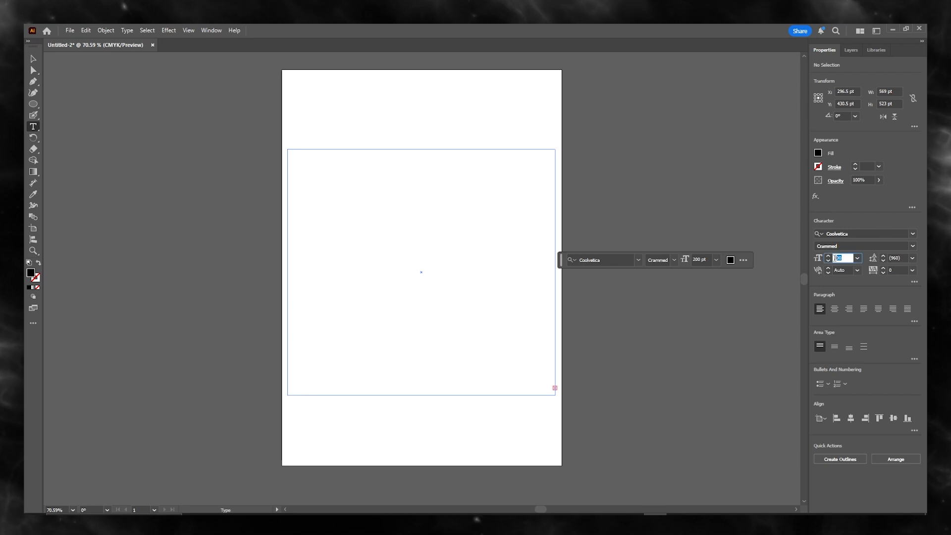
text(500)
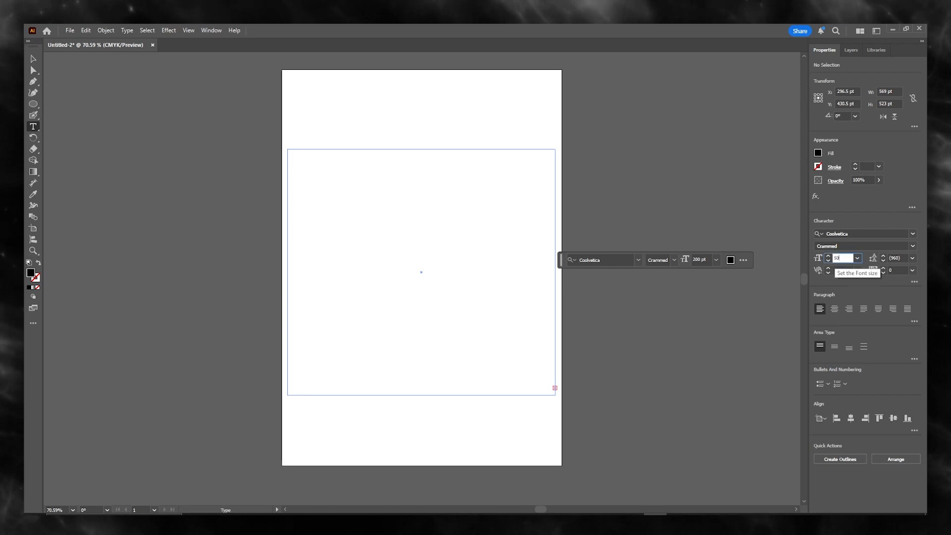
key(Return)
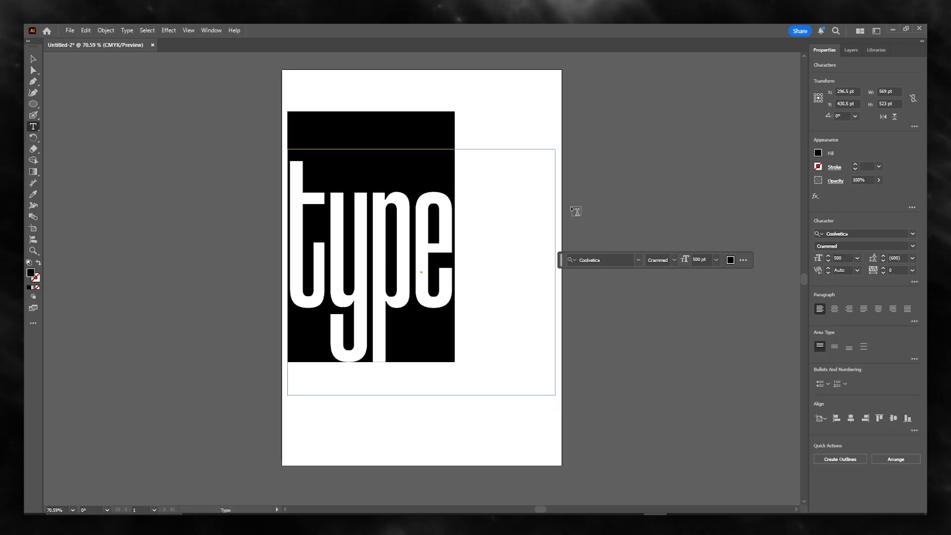
Centre-align the text within its frame, move the frame to the horizontal middle of the artboard, and deselect it
click(33, 59)
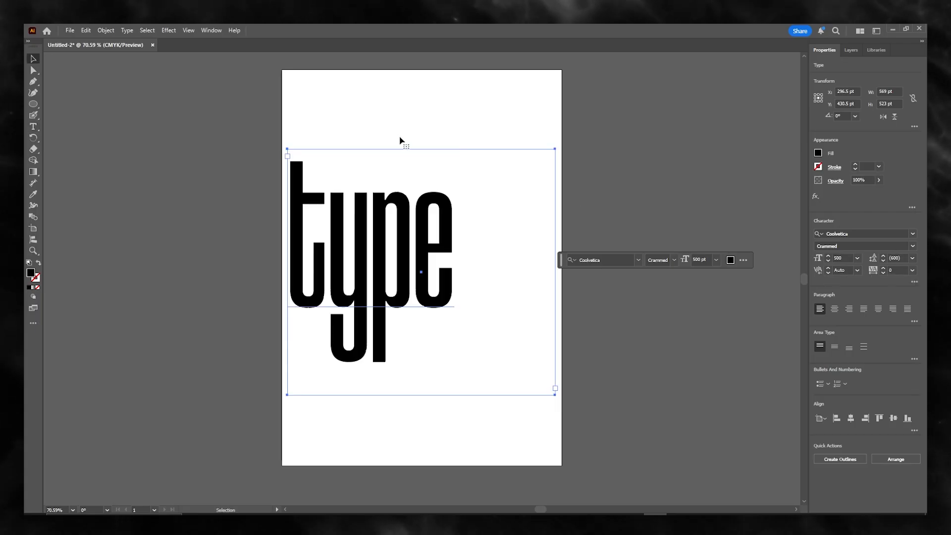
click(545, 156)
drag(431, 200, 476, 206)
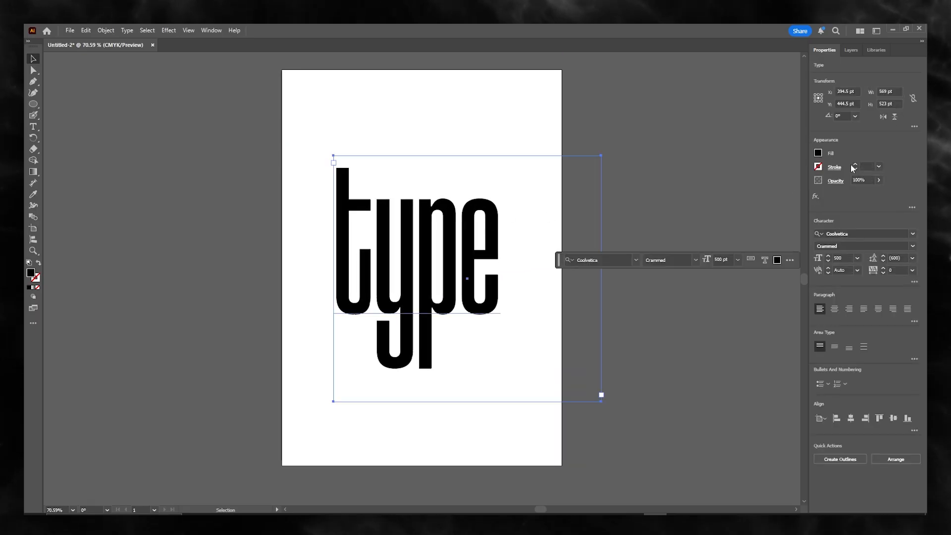
click(834, 309)
drag(511, 231, 463, 230)
click(632, 236)
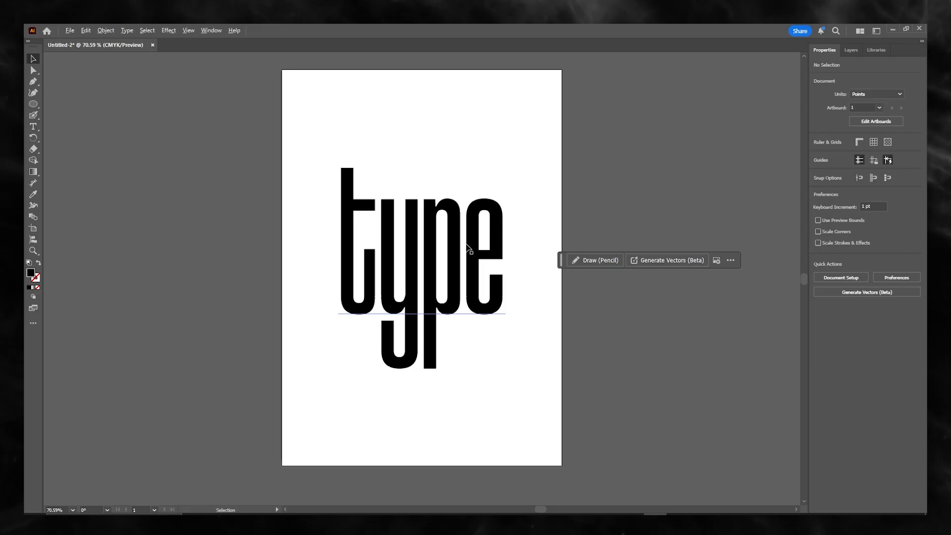
Examine the live text in Outline view, select it, and return to the normal preview
scroll(459, 247, up, 2)
scroll(412, 252, down, 1)
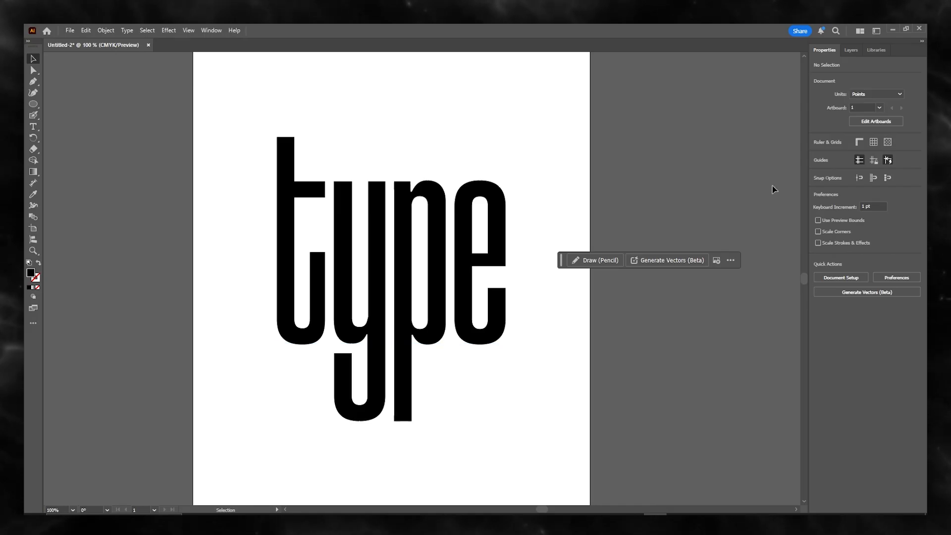
click(189, 31)
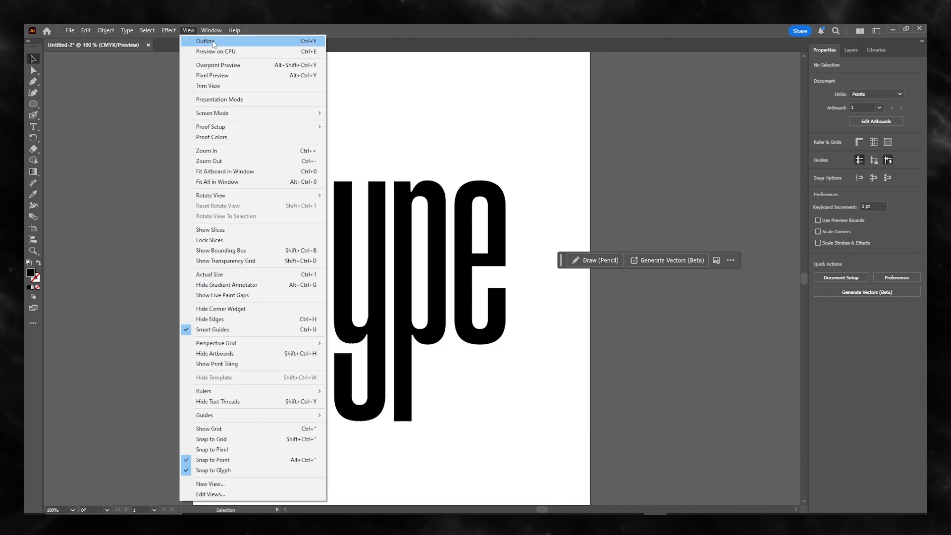
click(213, 42)
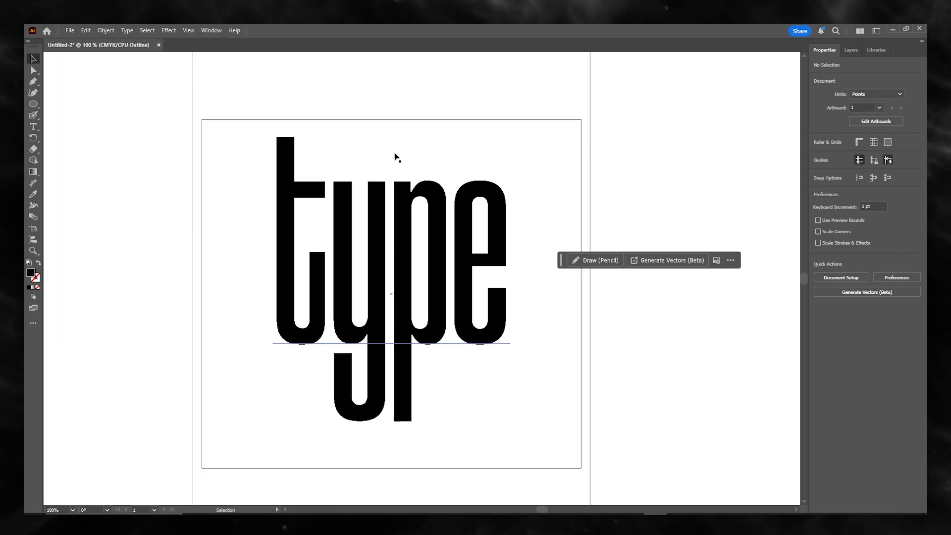
click(397, 185)
click(189, 31)
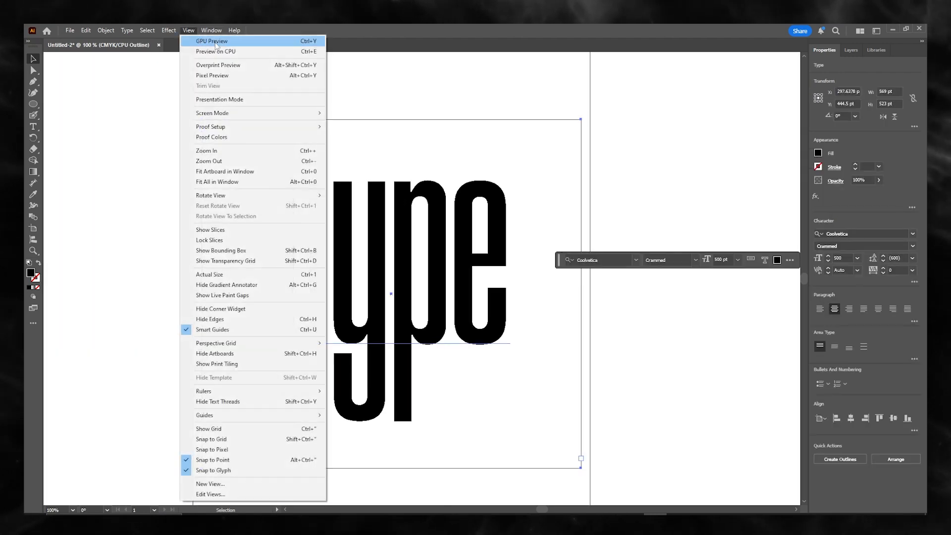
click(218, 51)
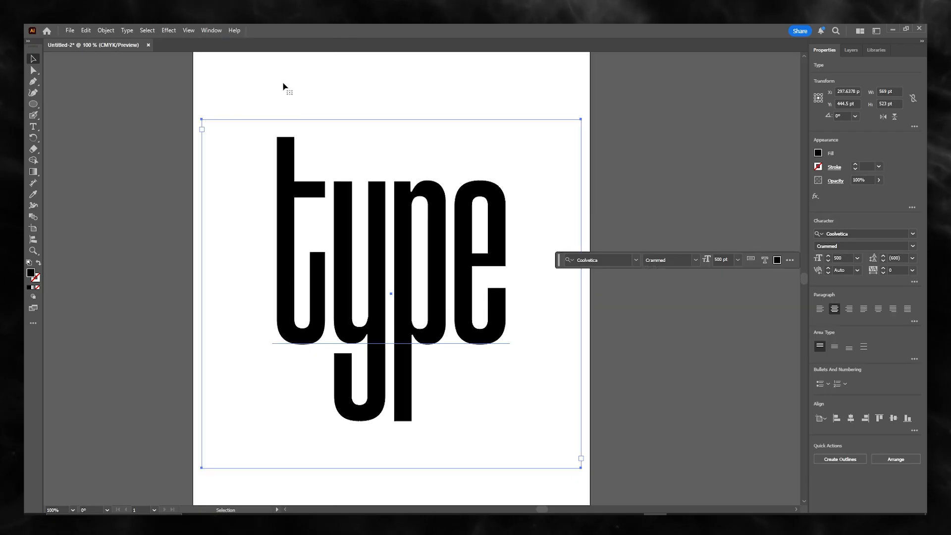
right_click(292, 192)
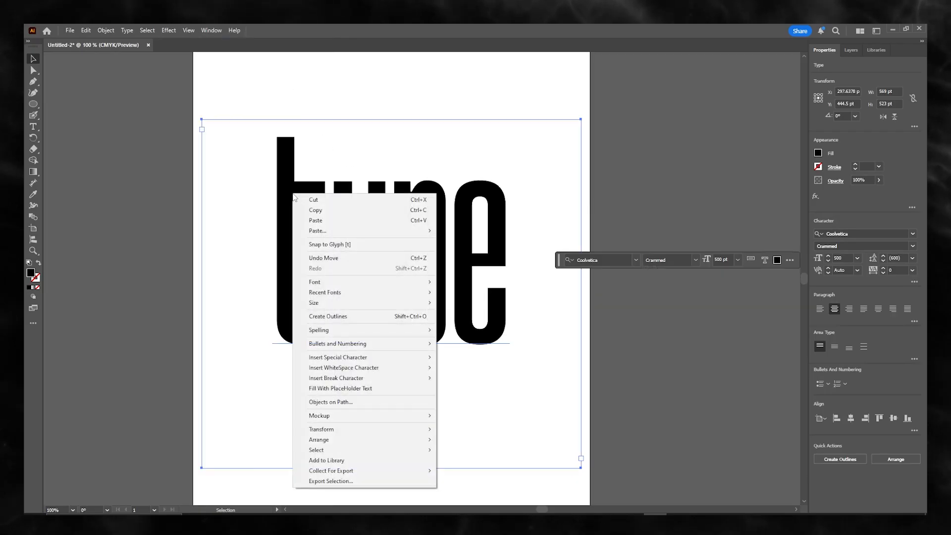
click(157, 160)
right_click(279, 190)
click(285, 194)
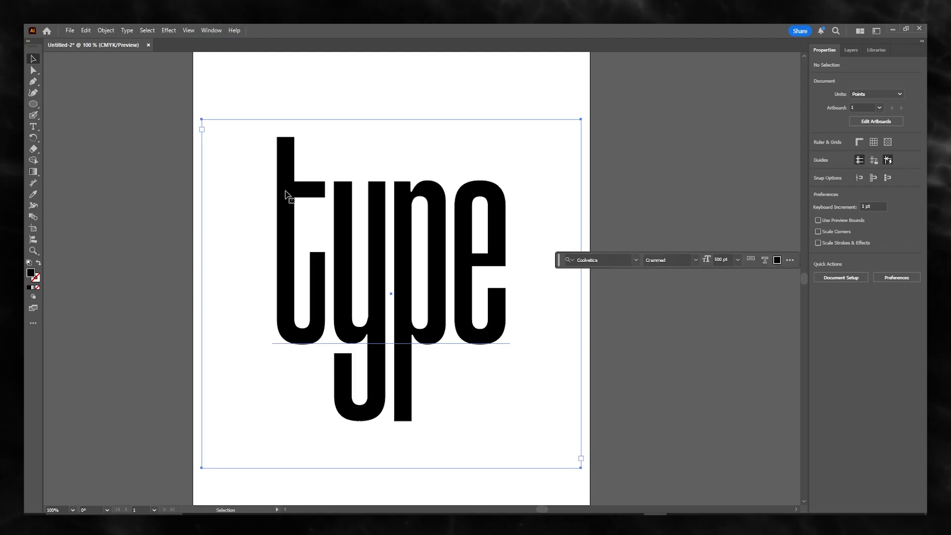
right_click(286, 193)
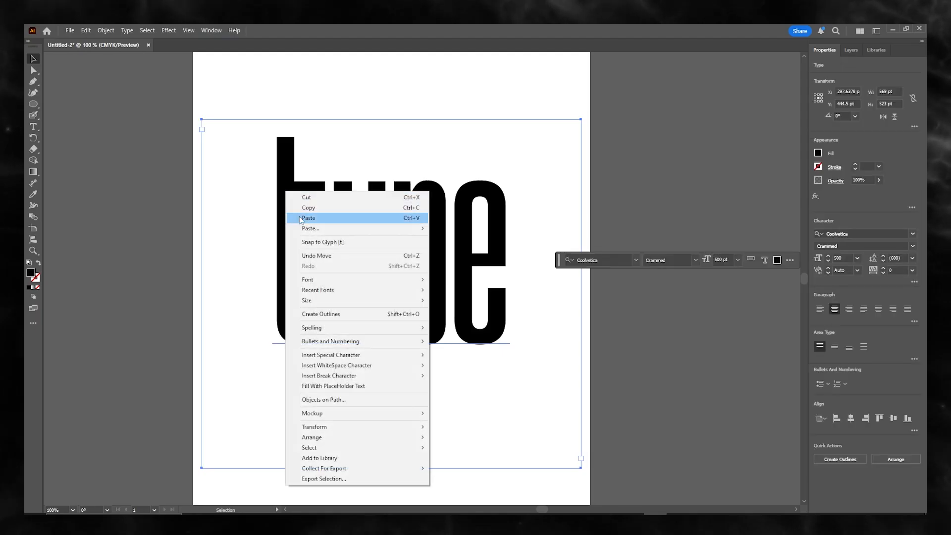
key(Escape)
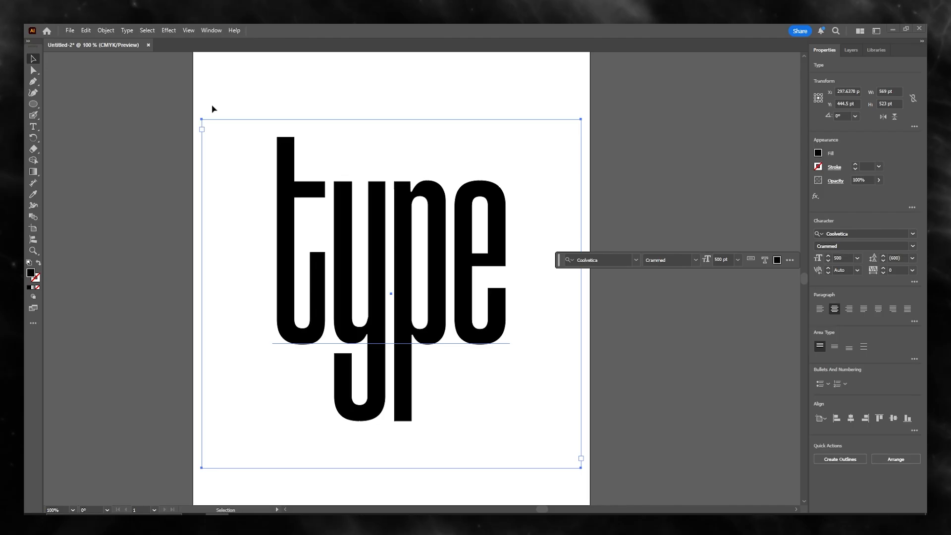
Expand the selected text into editable vector shapes with Object and Fill enabled
click(106, 30)
click(137, 164)
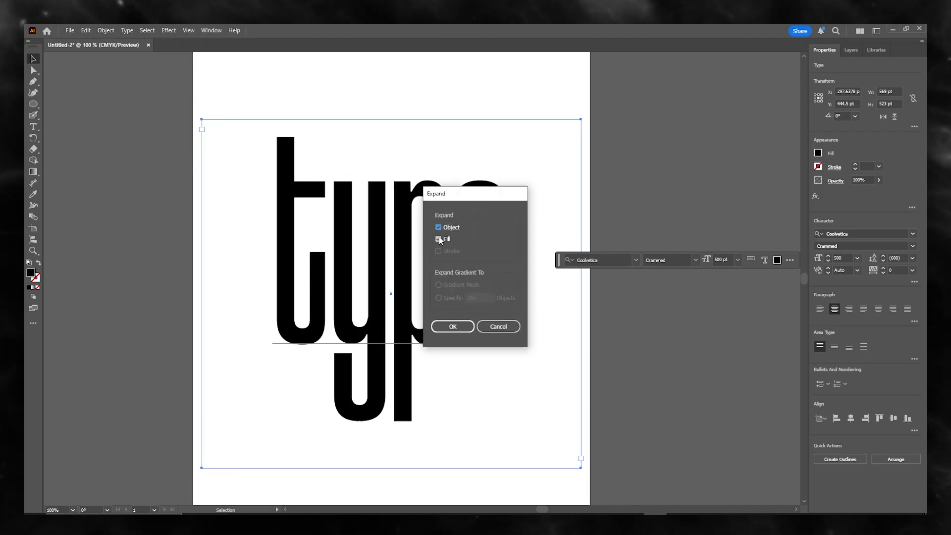
click(452, 327)
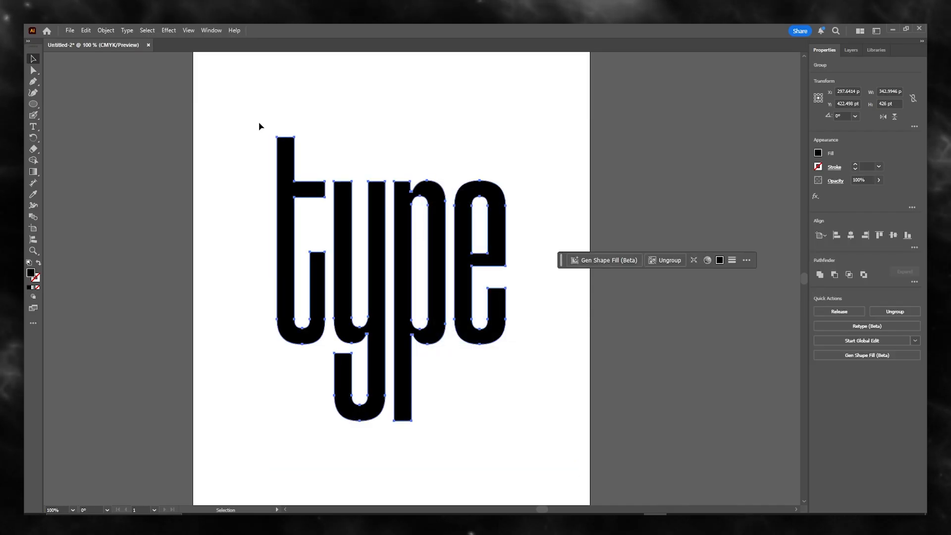
Switch to Outline view to inspect the expanded letter paths, deselect the group, and make the Selection tool active
click(188, 30)
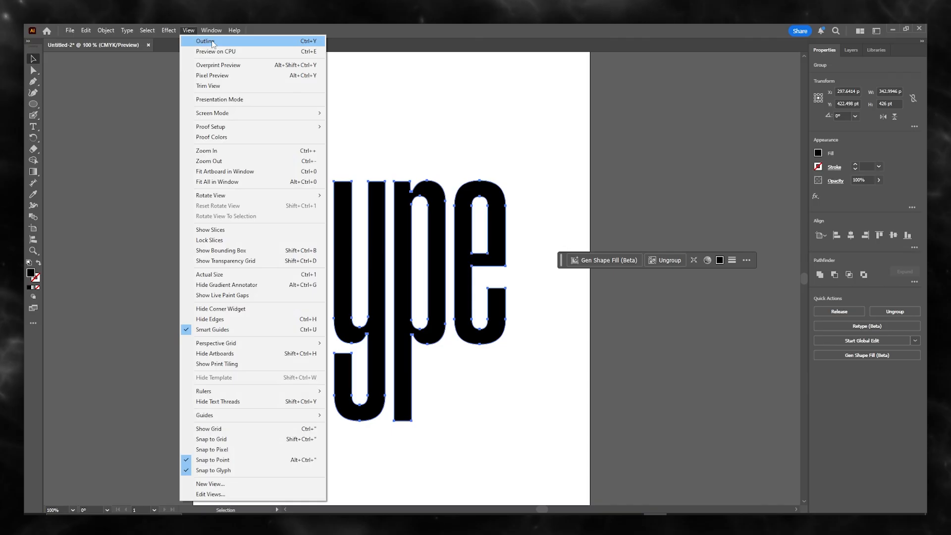
click(212, 42)
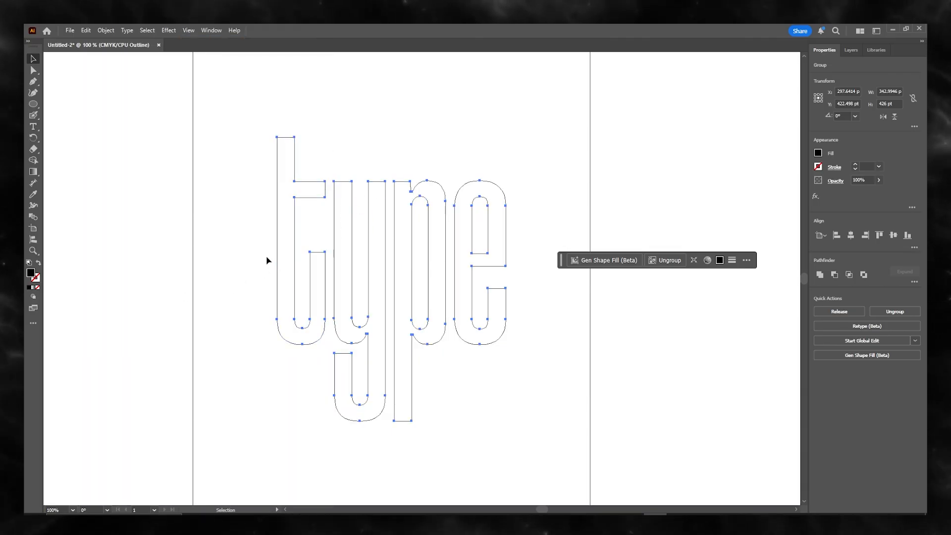
scroll(345, 253, up, 2)
scroll(345, 254, down, 1)
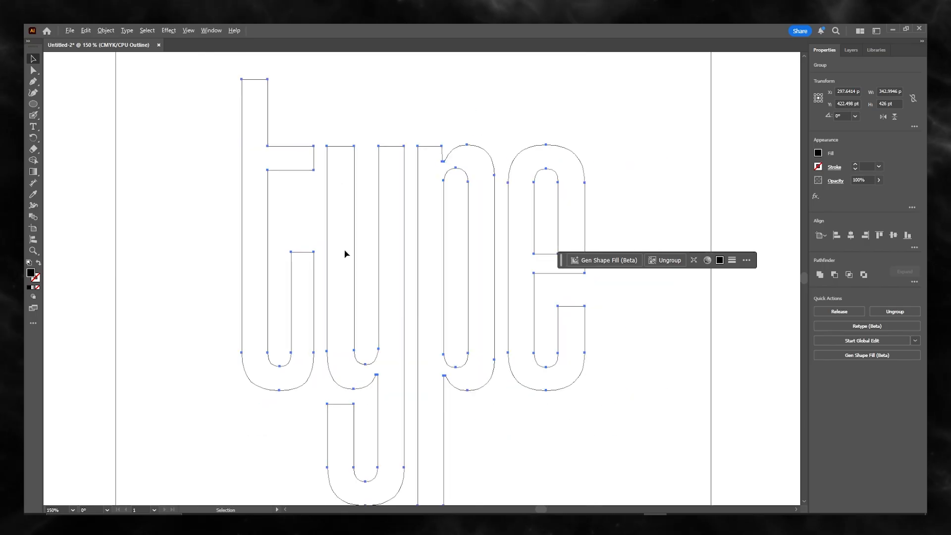
scroll(345, 253, down, 1)
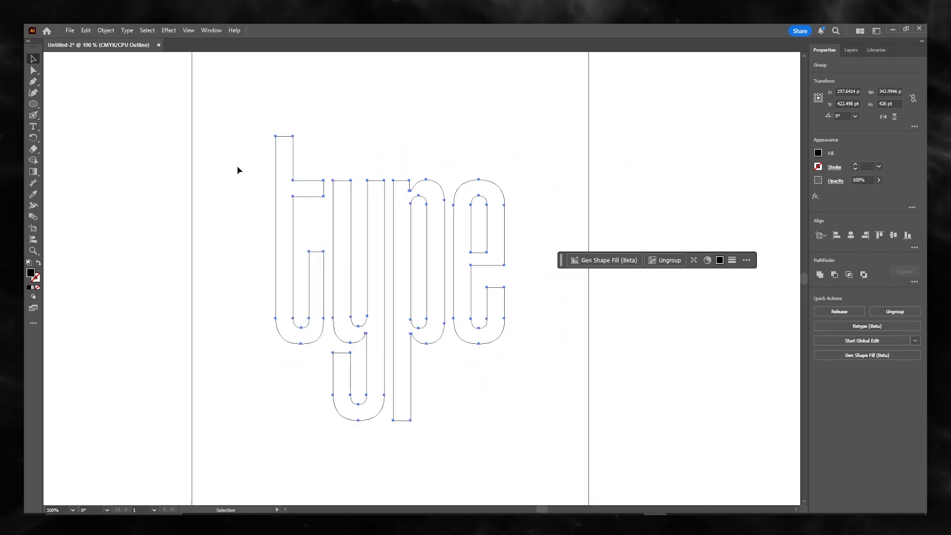
click(345, 221)
key(a)
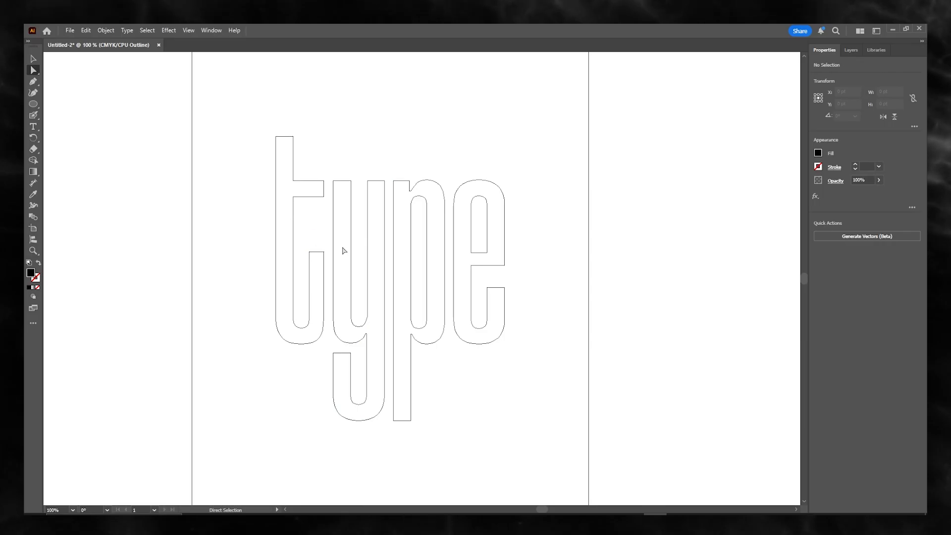
click(33, 60)
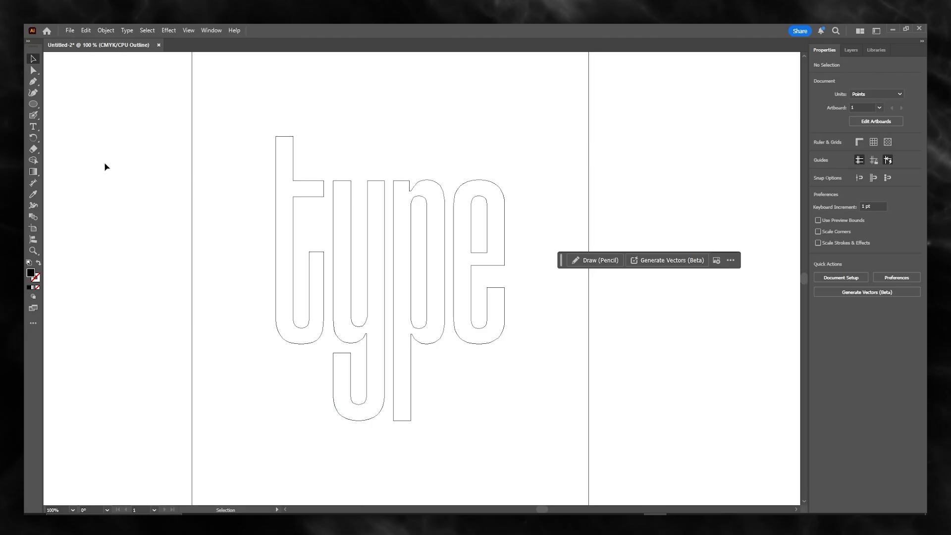
Select the live "type" text and expand it into editable vector paths
key(ctrl+a)
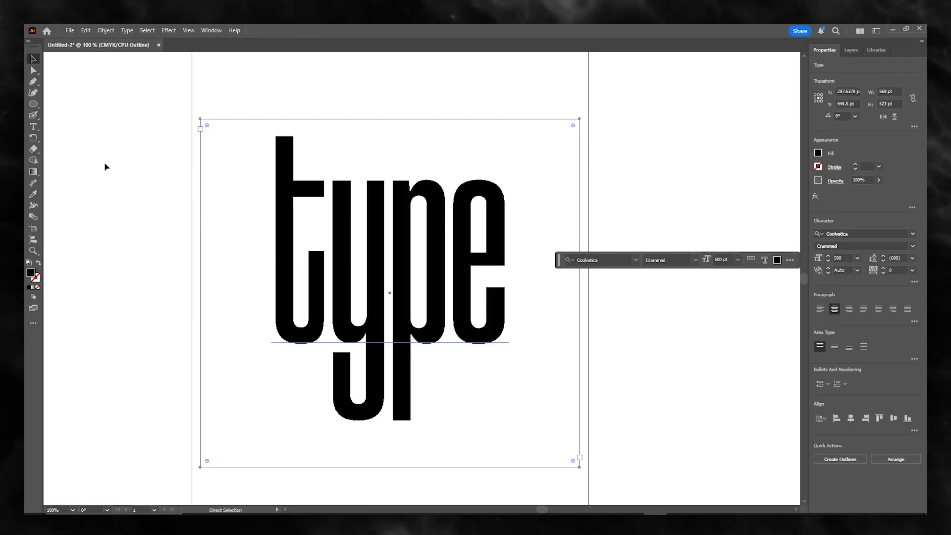
click(106, 31)
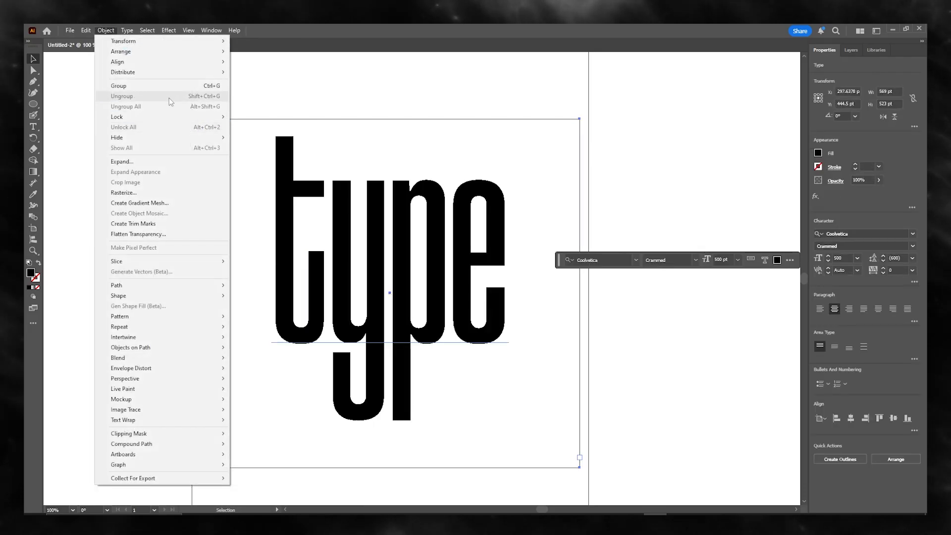
mouse_move(177, 28)
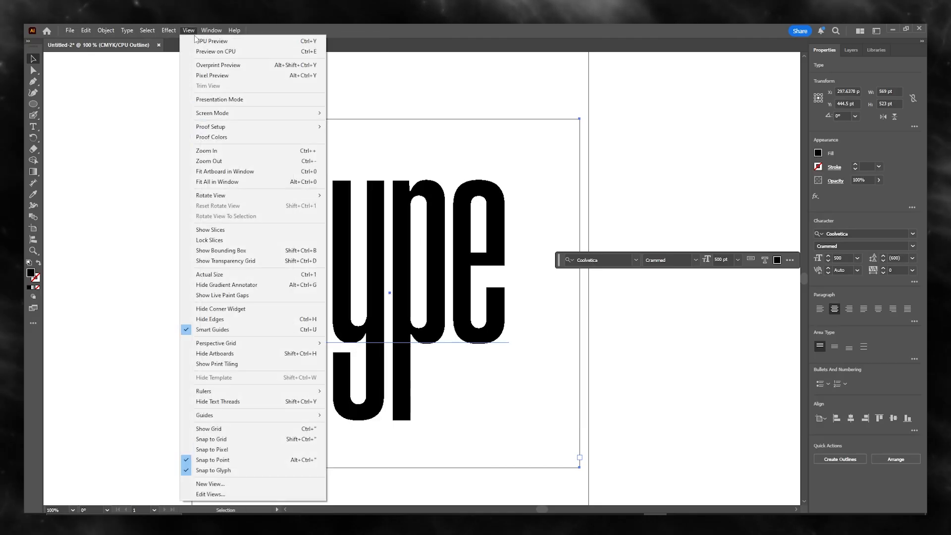
mouse_move(106, 30)
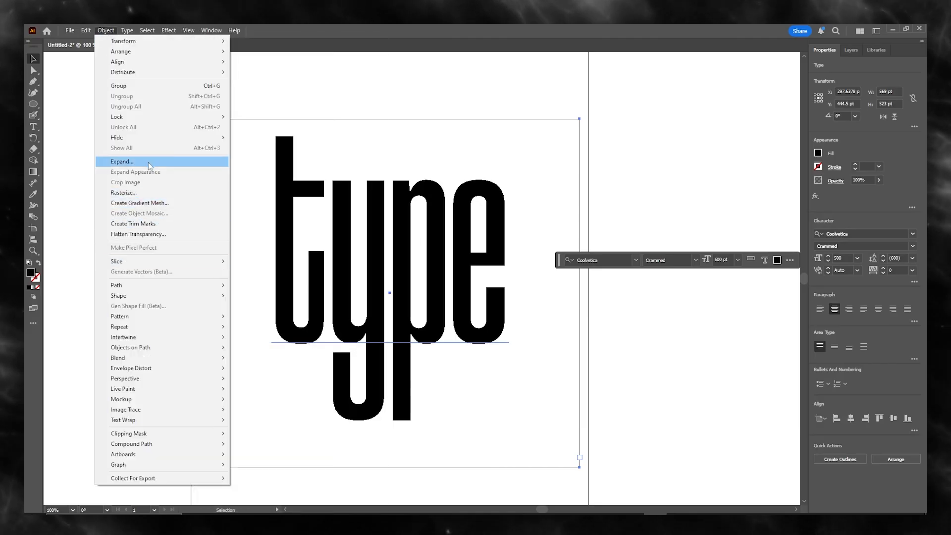
click(198, 161)
click(452, 326)
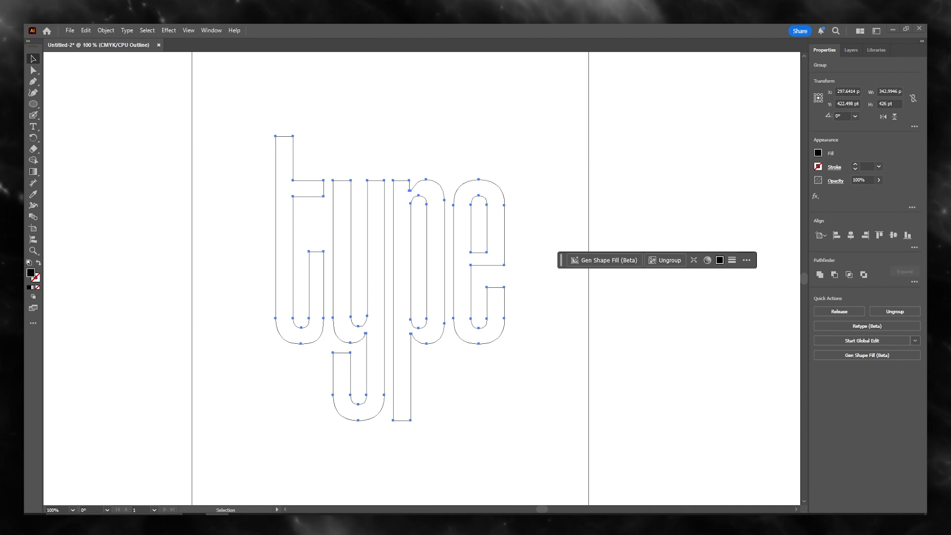
Ungroup the expanded lettering into separate letter paths and deselect it
right_click(341, 244)
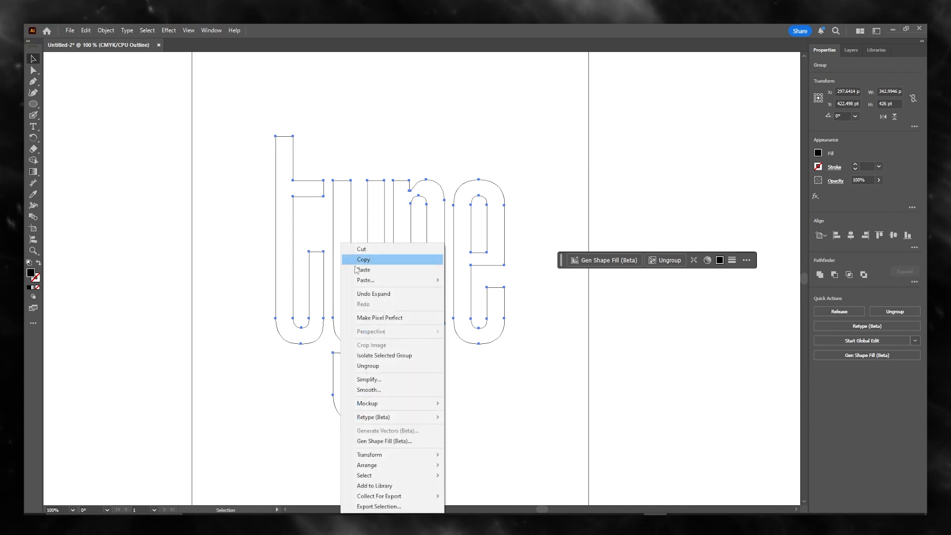
click(385, 366)
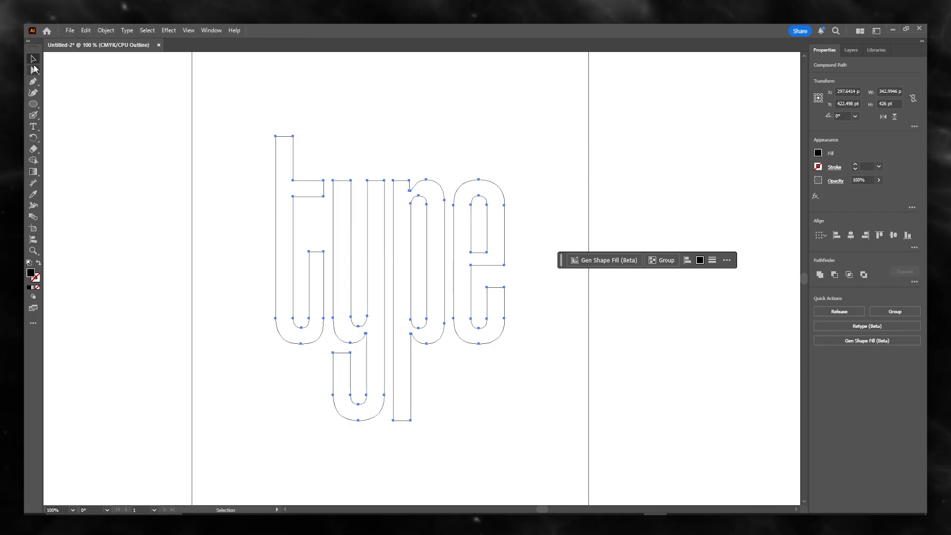
click(278, 229)
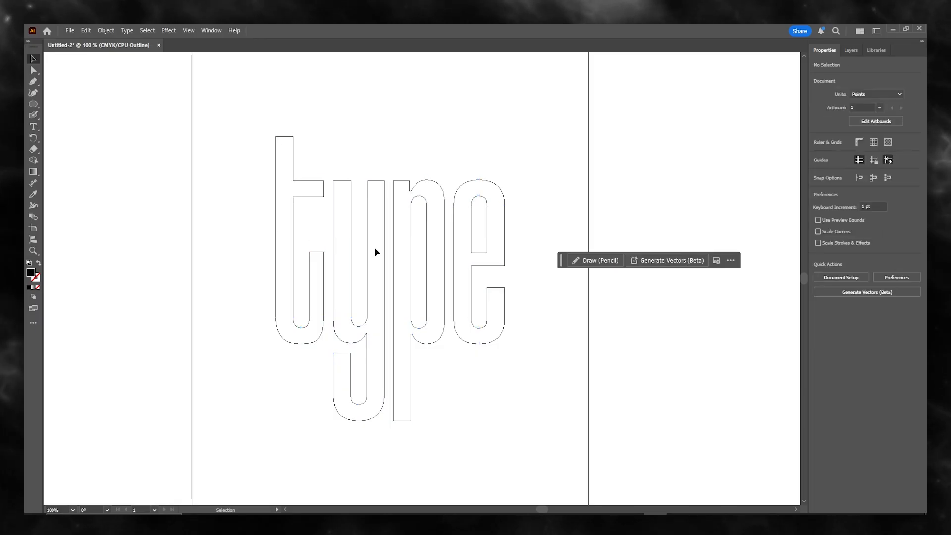
Try reshaping the letter t's outline with the Direct Selection tool, and undo the change
key(a)
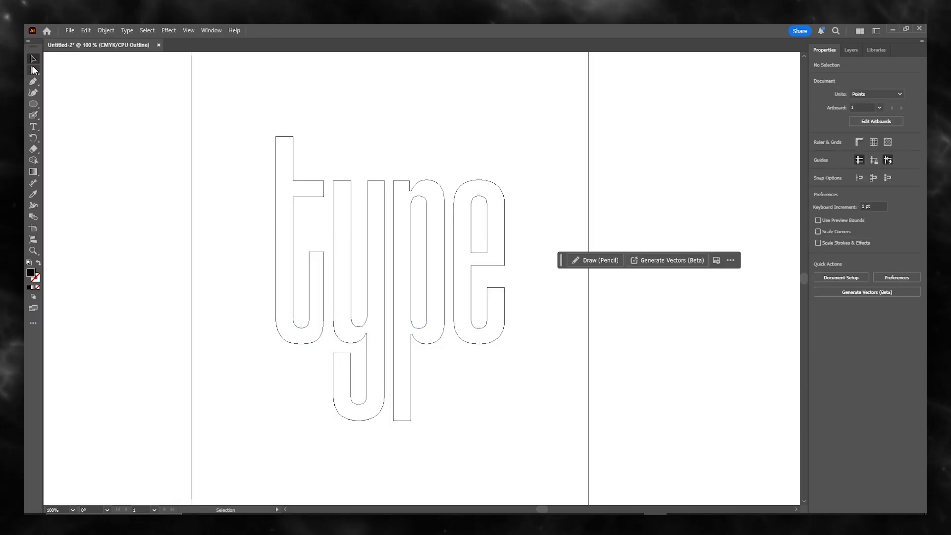
drag(287, 223, 257, 229)
drag(275, 232, 360, 262)
key(ctrl+z)
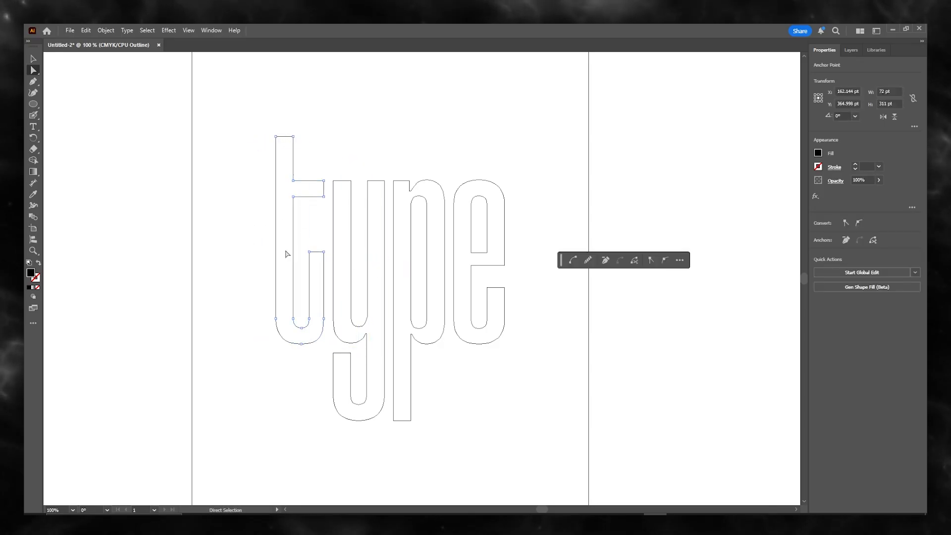
Examine the t's individual anchor points by selecting the outer corner of its hook, and clear the selection
click(304, 195)
click(324, 252)
drag(324, 251, 323, 252)
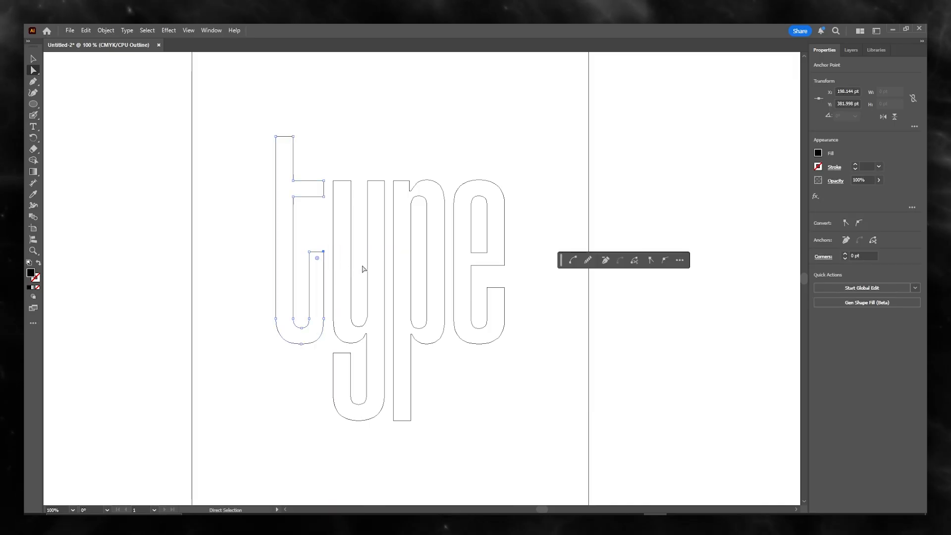
click(342, 265)
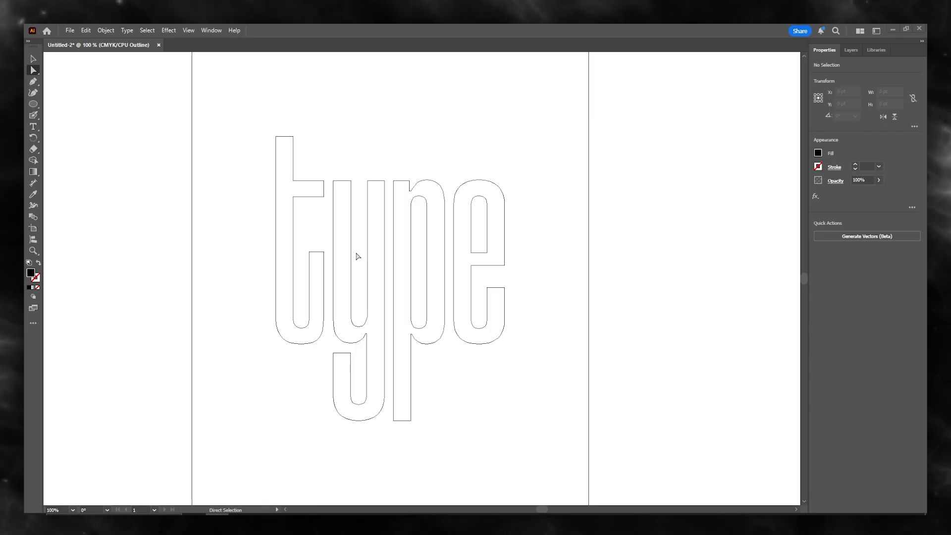
Return to the filled preview and move the y, p and e leftward until each letter touches its neighbour
click(188, 30)
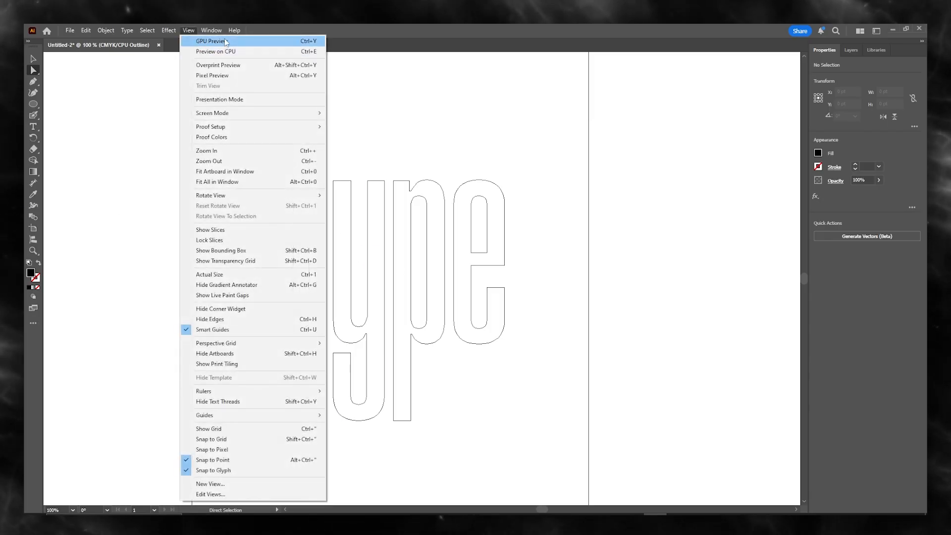
click(220, 51)
drag(340, 245, 330, 245)
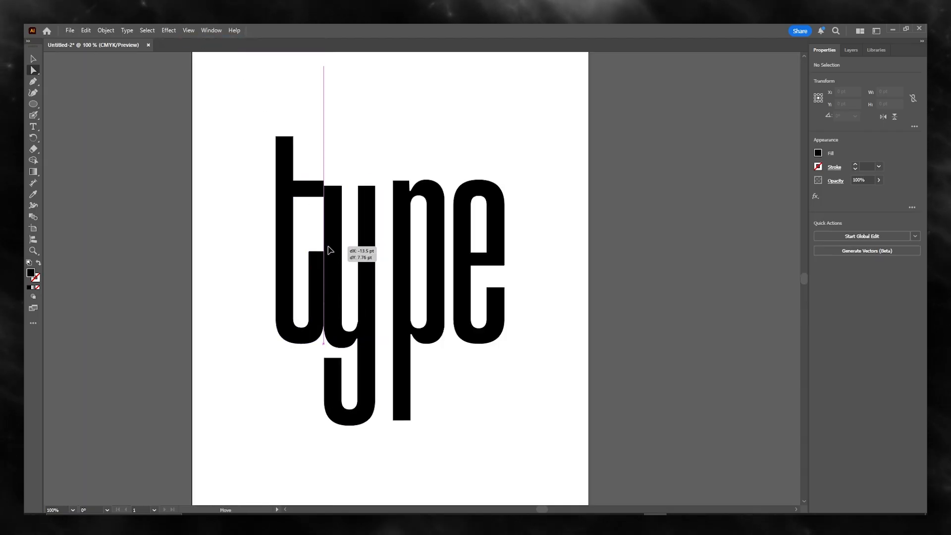
drag(327, 244, 328, 245)
drag(400, 252, 382, 250)
drag(454, 248, 433, 250)
click(645, 213)
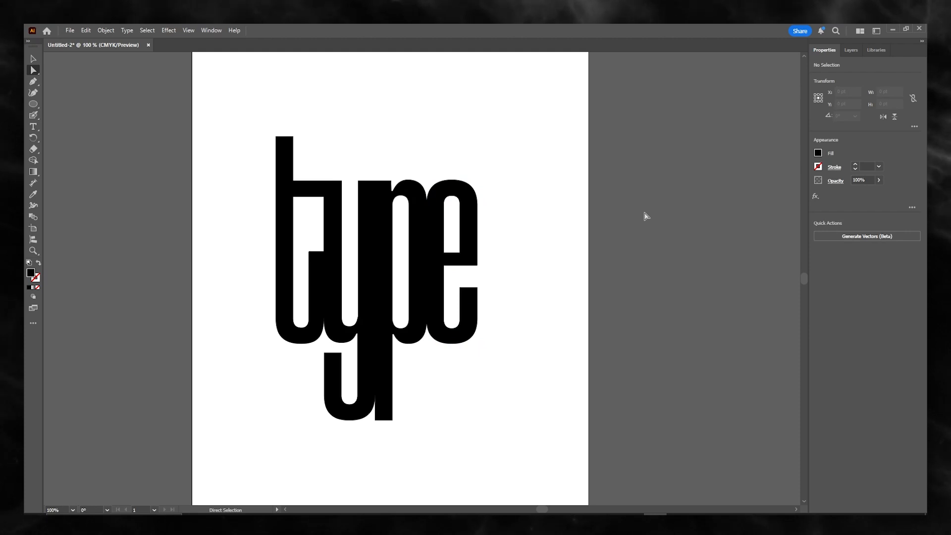
Inspect the touching letter paths with all anchors selected in Outline view, and return to the filled preview
click(188, 30)
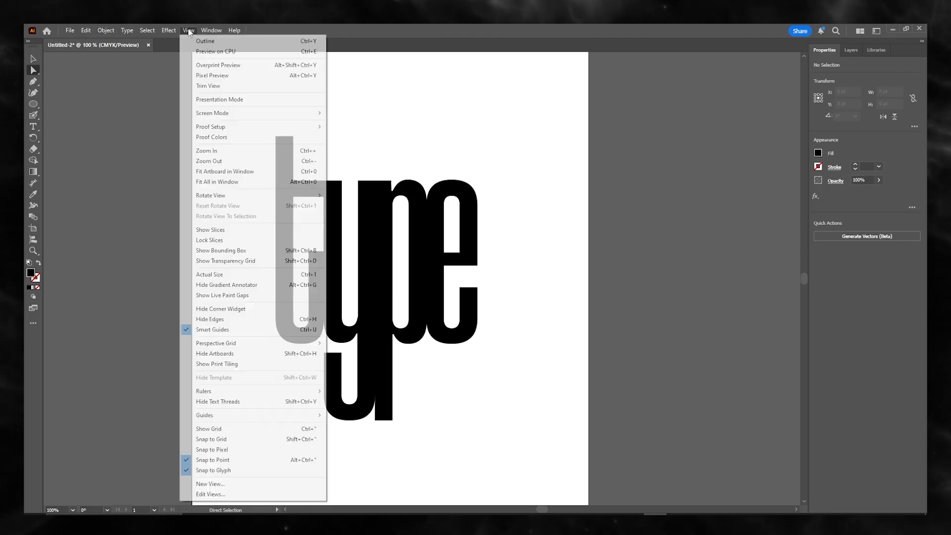
click(203, 38)
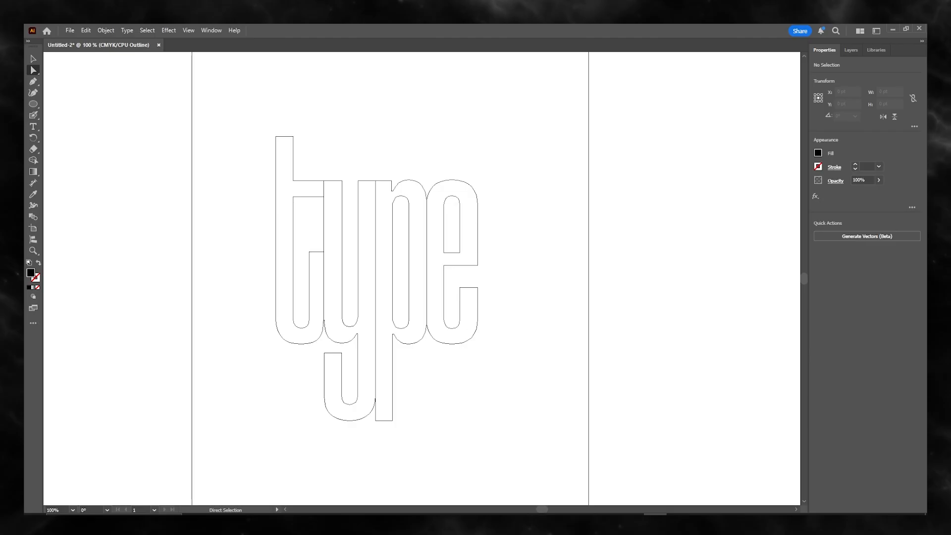
drag(200, 115, 533, 436)
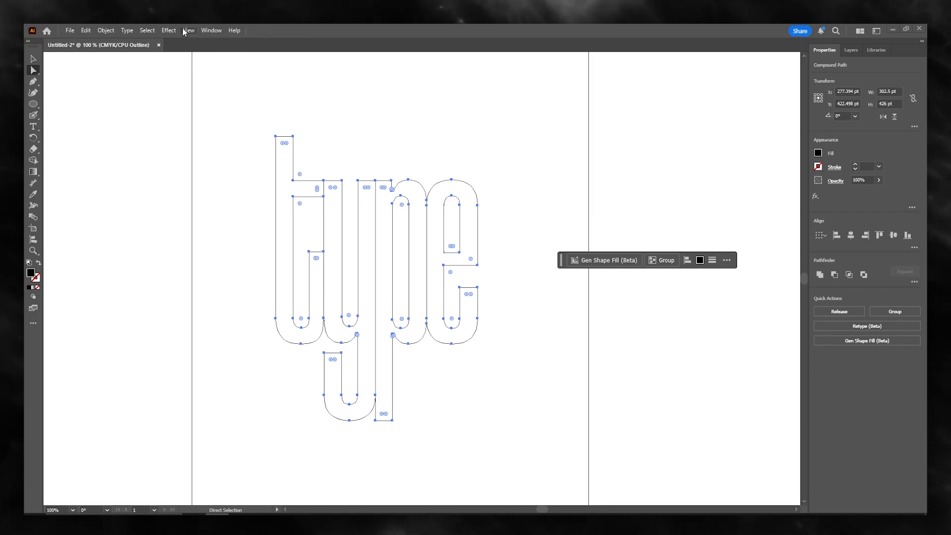
click(205, 30)
click(198, 41)
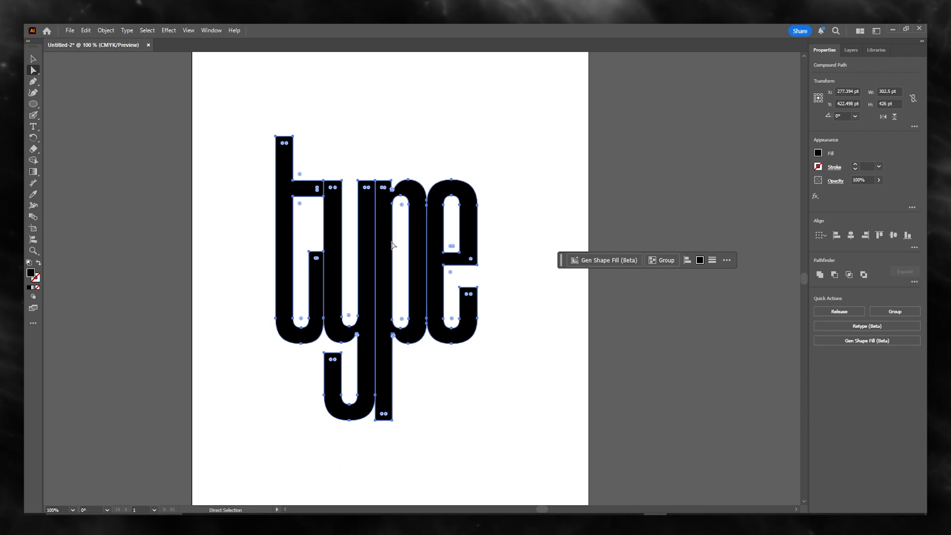
Try shifting the whole word slightly left, and undo that move along with the last move of the e
drag(389, 247, 384, 247)
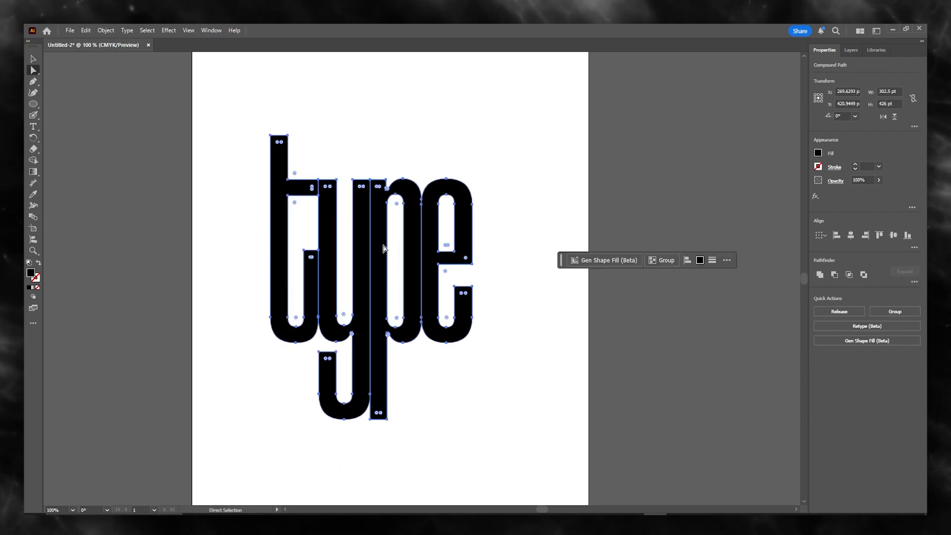
key(ctrl+z)
key(ctrl+z)
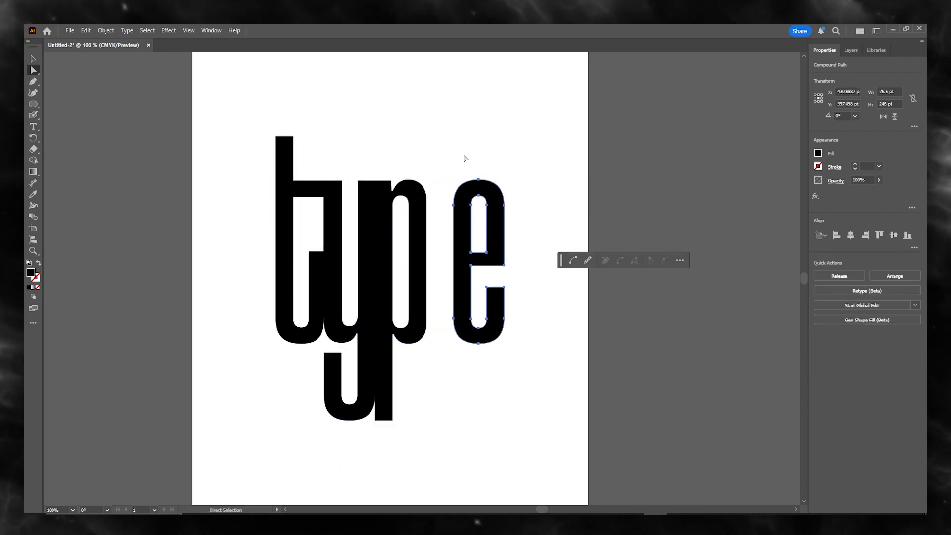
Move the e back against the p, and overlap the p's stem with the y's right stem
click(465, 157)
drag(459, 234, 432, 232)
click(391, 221)
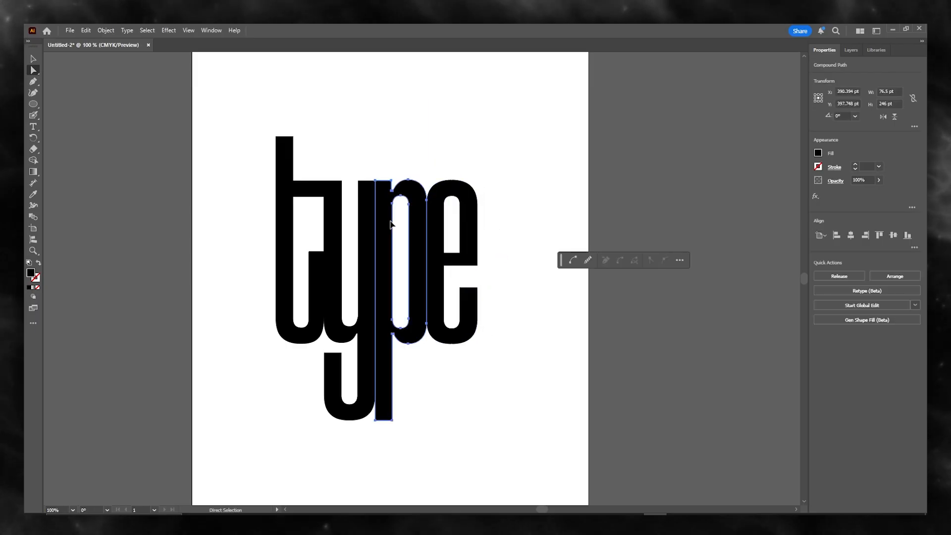
drag(387, 228, 369, 227)
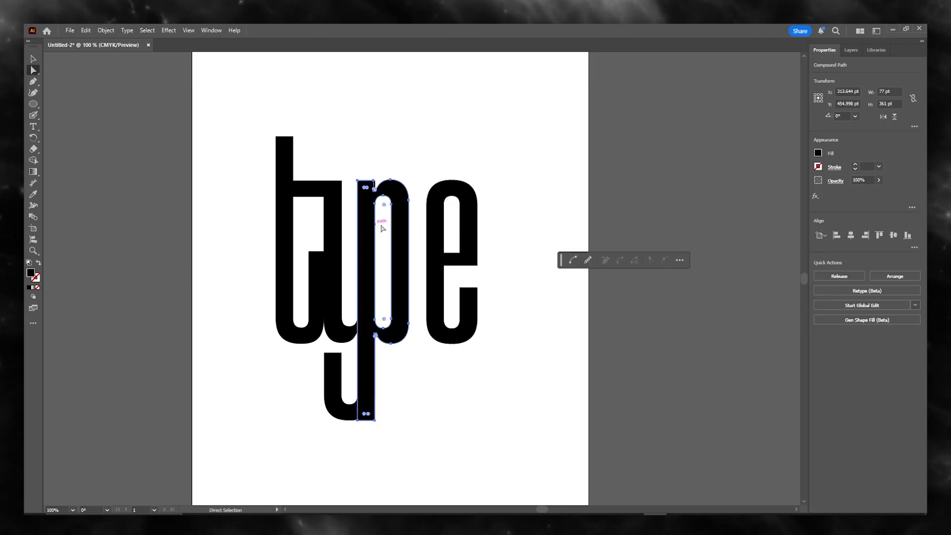
click(556, 230)
Move the e left against the shifted p, and overlap the t's hook with the y's left stem
drag(433, 241, 416, 241)
click(550, 238)
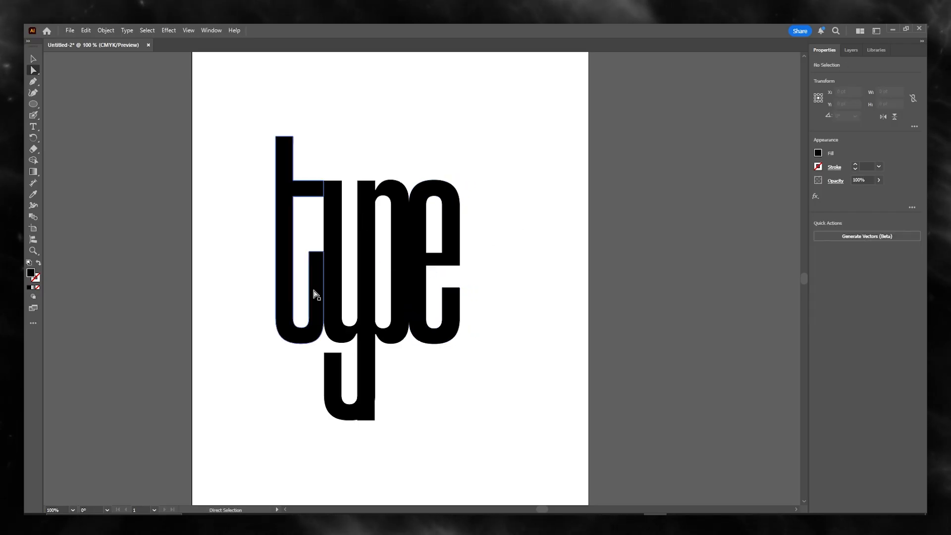
drag(314, 294, 327, 294)
click(702, 325)
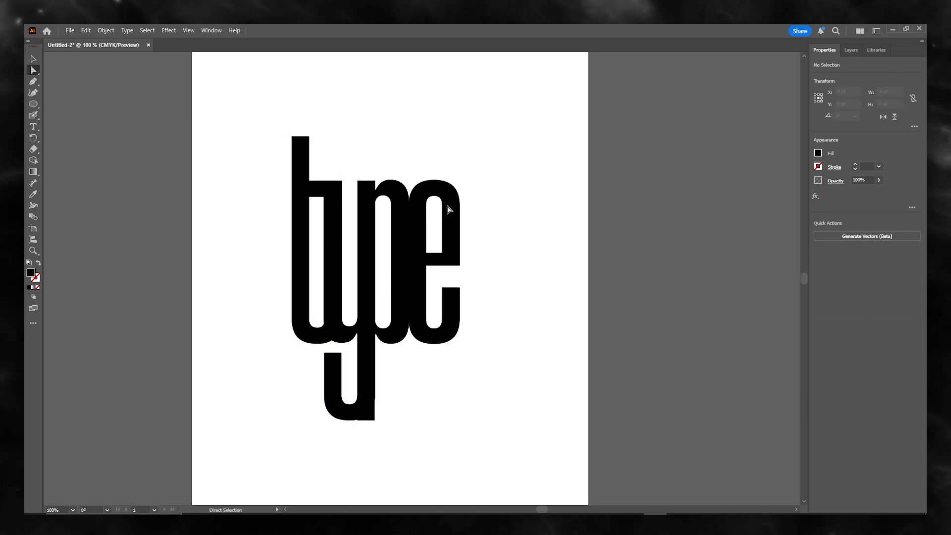
In Outline view, pull the two bottom anchor points of the p's stem inside the curve of the y's tail
click(191, 30)
click(204, 37)
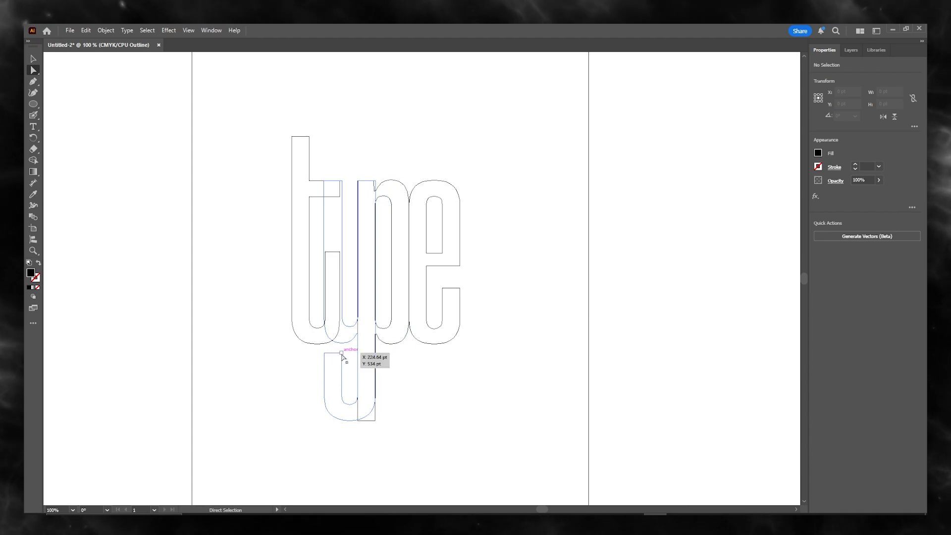
click(375, 420)
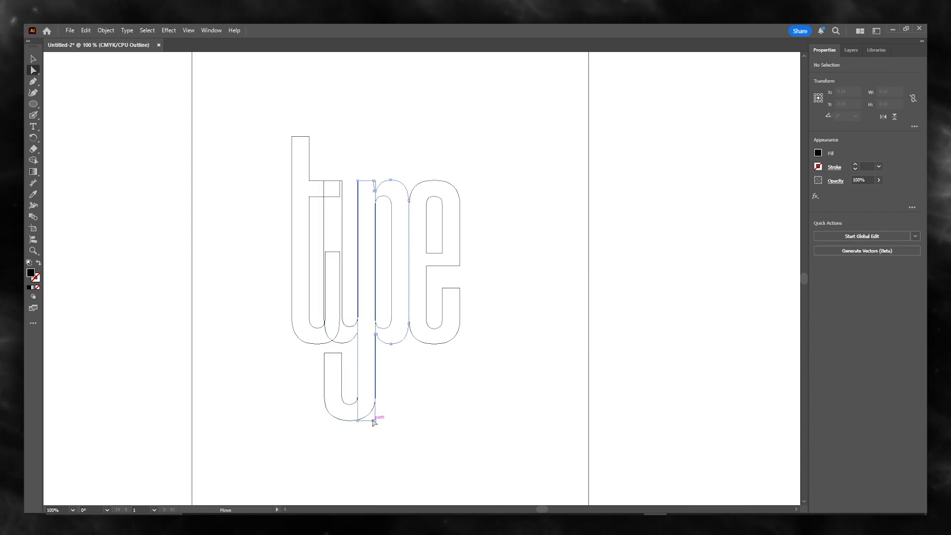
drag(374, 420, 373, 414)
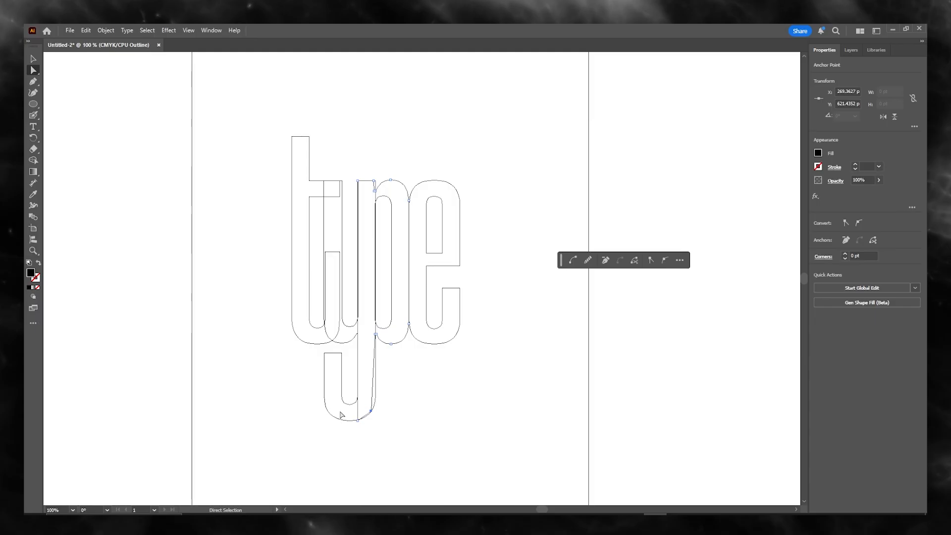
click(370, 379)
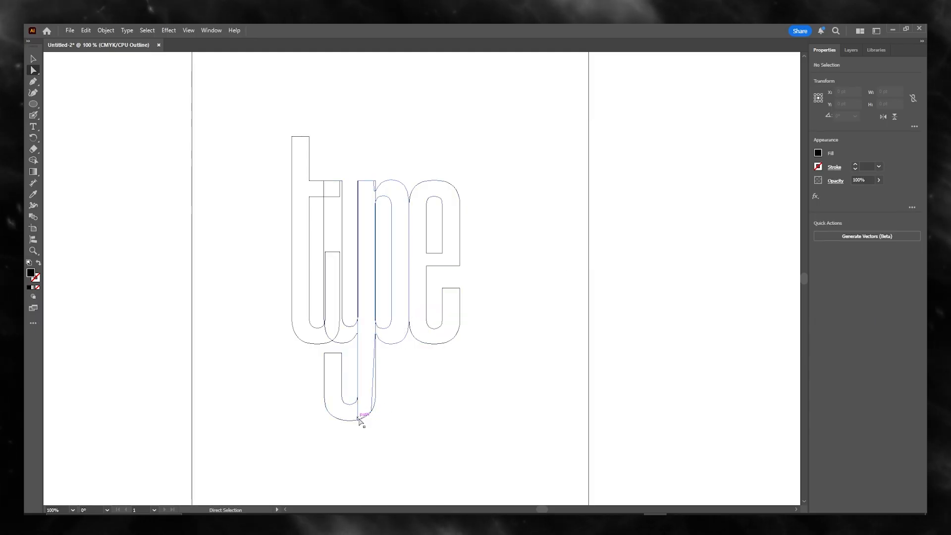
drag(358, 417, 361, 416)
Try collapsing the y's hooked tail into the p's stem by moving its anchor points inward
click(345, 359)
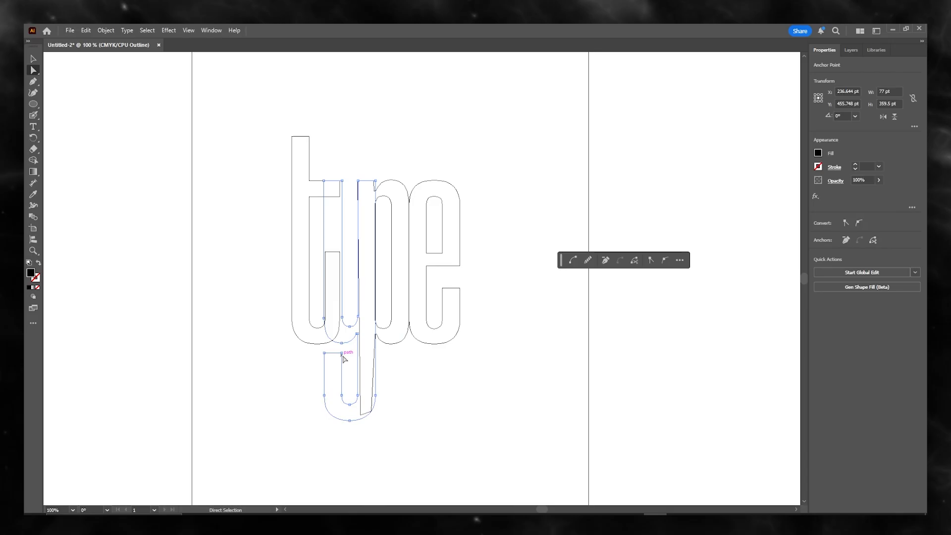
mouse_move(342, 353)
mouse_down()
mouse_move(349, 362)
mouse_move(341, 397)
mouse_move(341, 354)
mouse_up()
mouse_move(349, 409)
mouse_down()
mouse_move(354, 421)
mouse_move(357, 400)
mouse_up()
drag(325, 353, 361, 414)
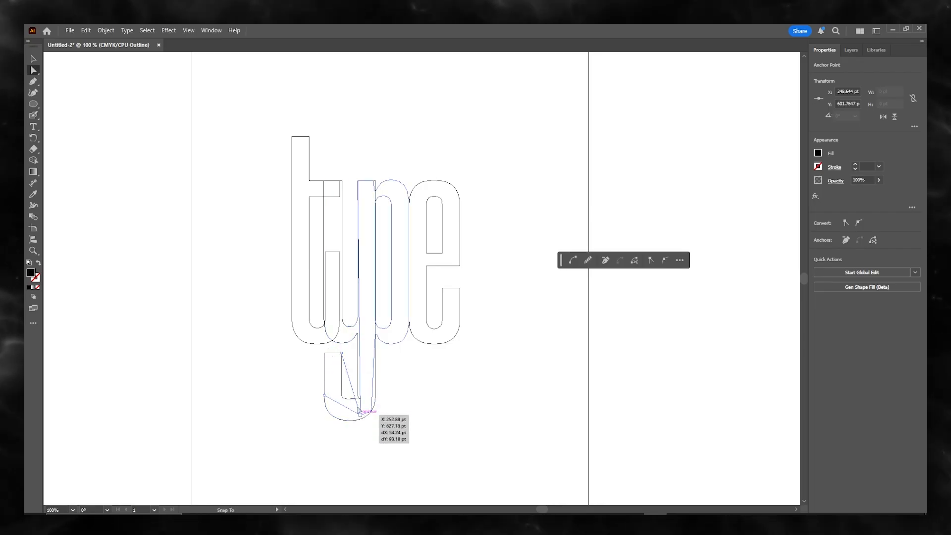
drag(342, 353, 366, 392)
drag(333, 423, 360, 403)
click(422, 402)
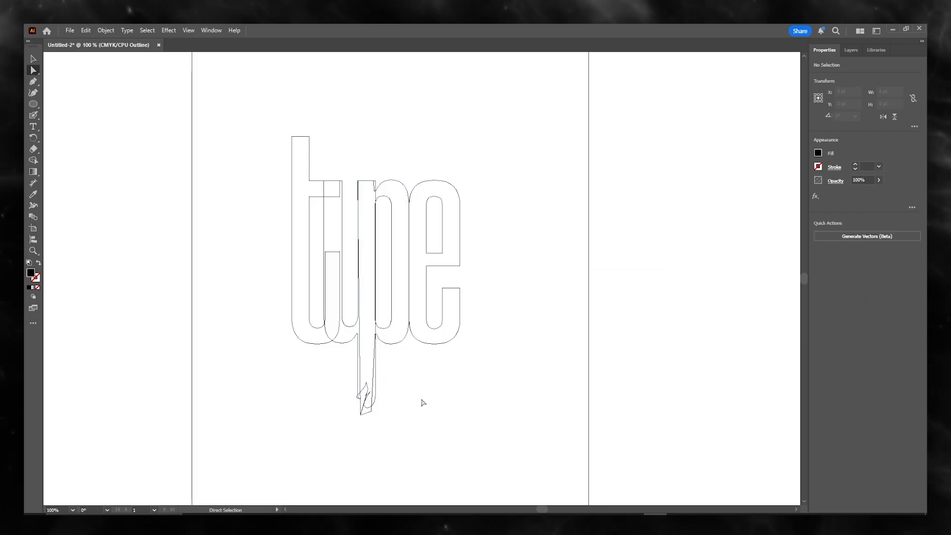
Undo the anchor point moves on the y's tail to restore its hook
key(ctrl+z)
key(ctrl+z)
key(ctrl+z)
key(ctrl+z)
key(ctrl+z)
key(ctrl+z)
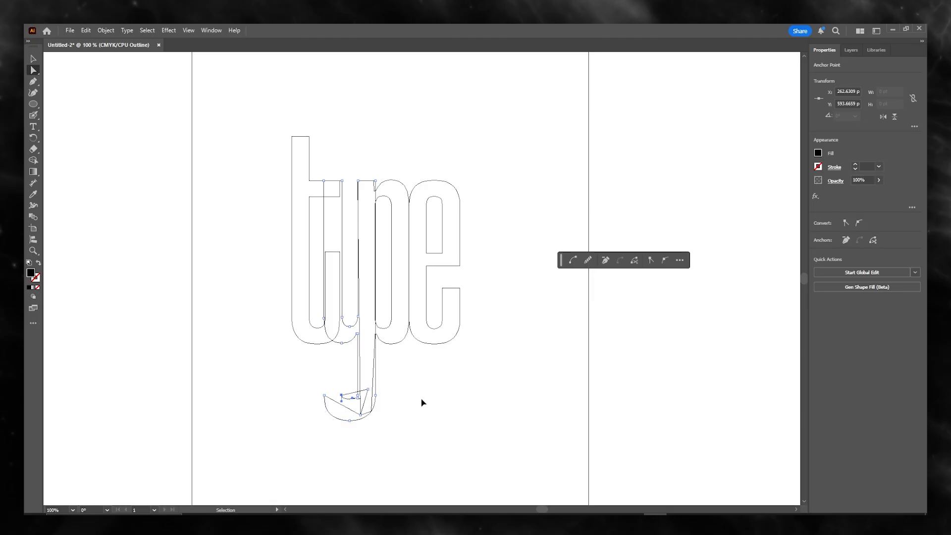
key(ctrl+z)
key(ctrl+z)
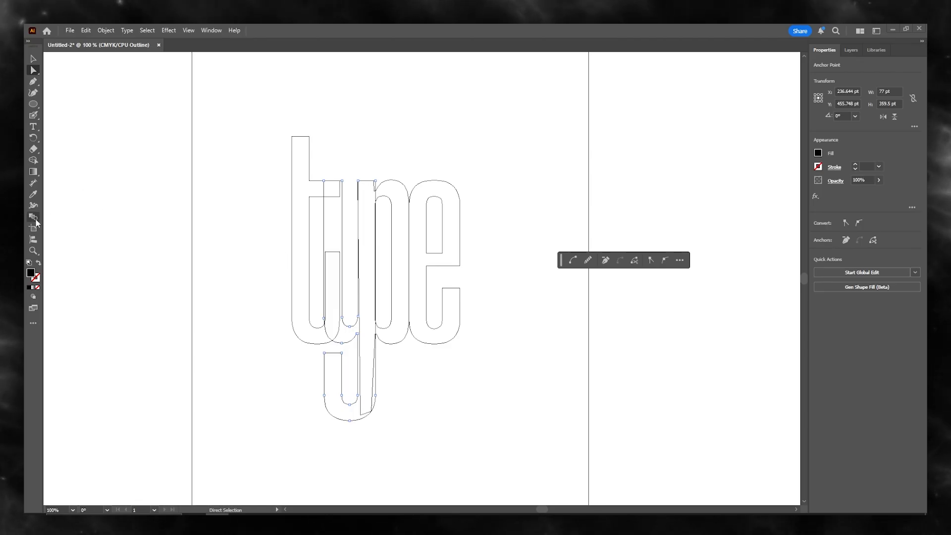
Try drawing a dividing path across the y's hooked tail with the Curvature tool
click(33, 115)
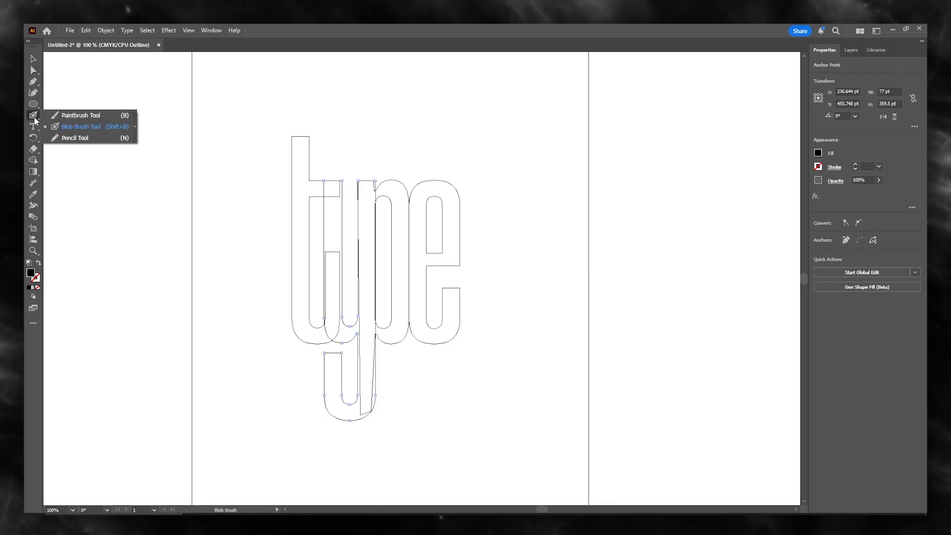
click(34, 83)
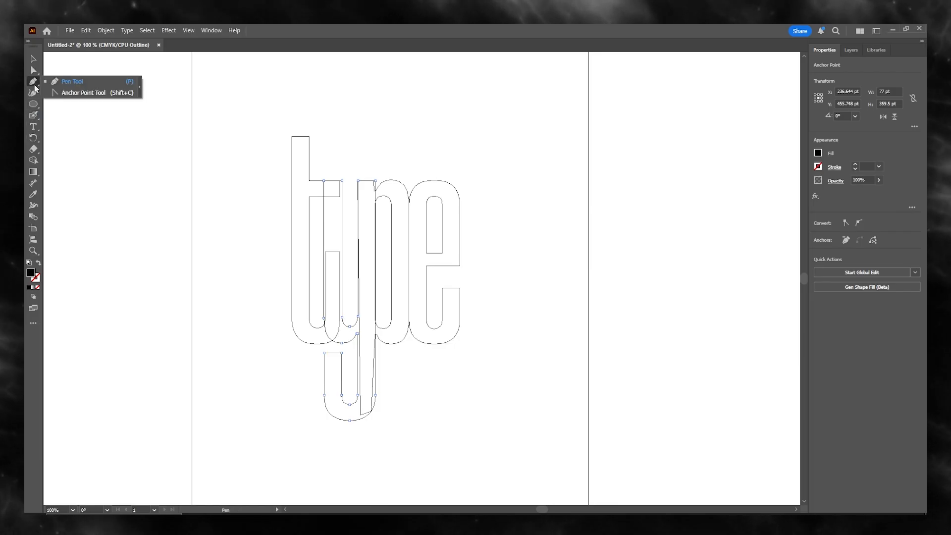
click(34, 94)
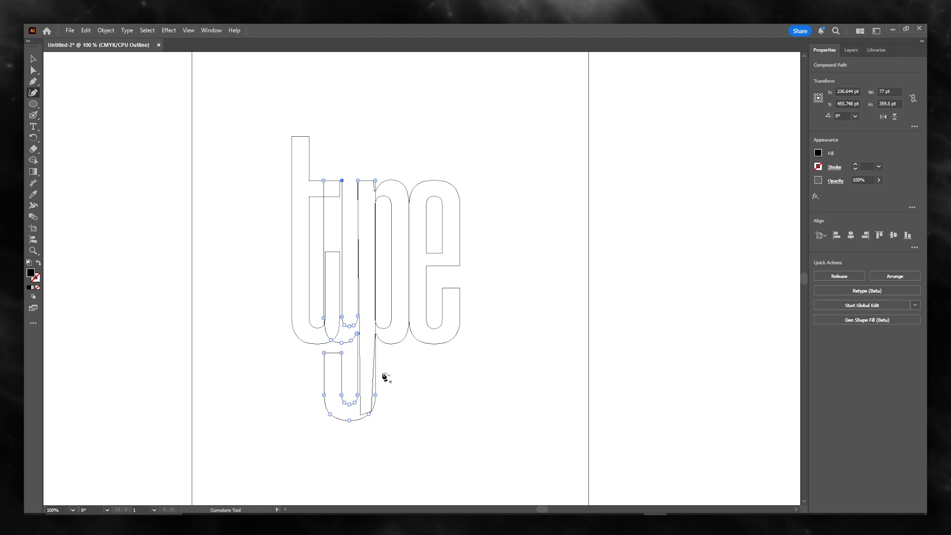
right_click(325, 376)
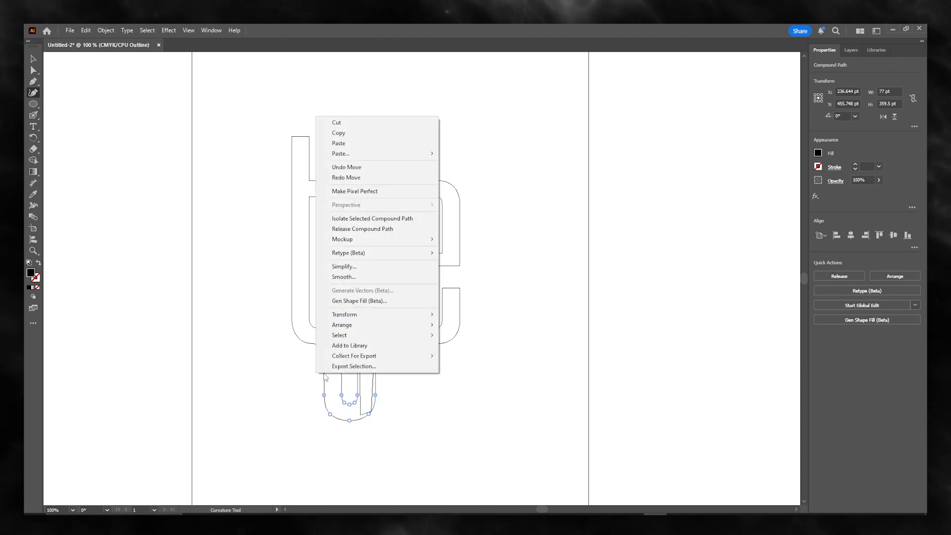
click(276, 341)
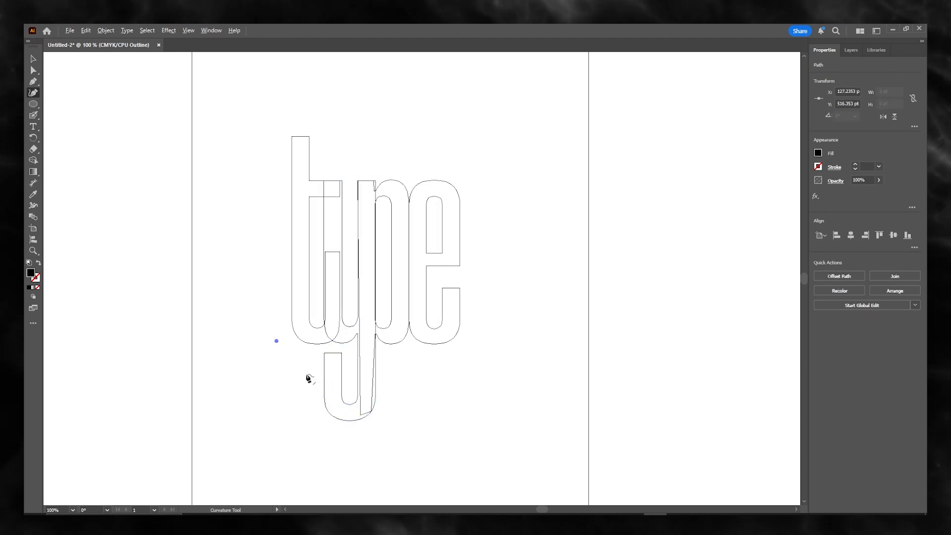
click(341, 373)
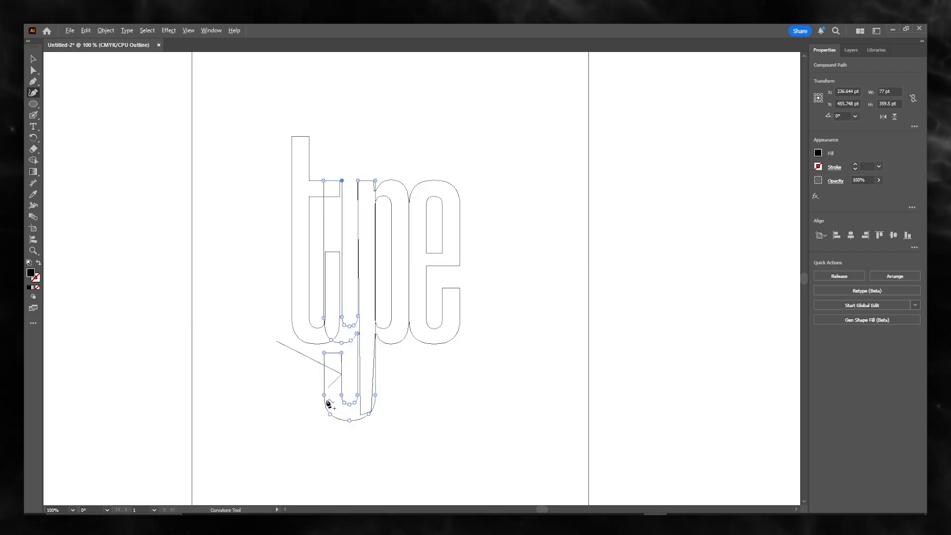
click(331, 401)
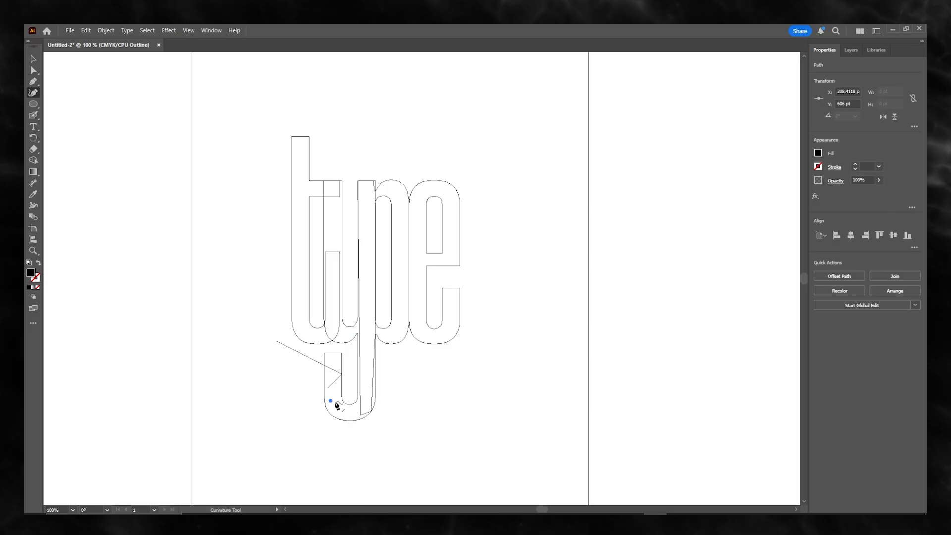
click(347, 401)
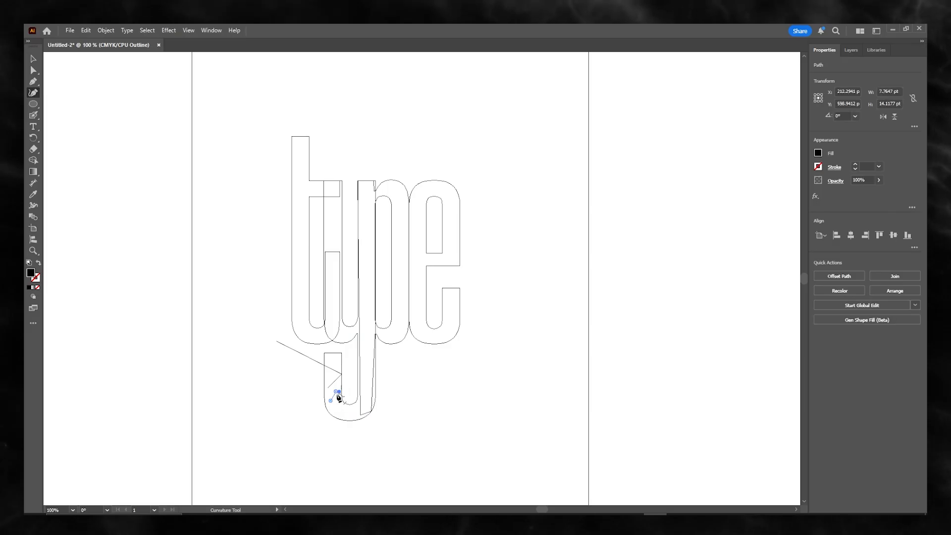
ctrl+click(345, 420)
ctrl+click(328, 423)
click(341, 380)
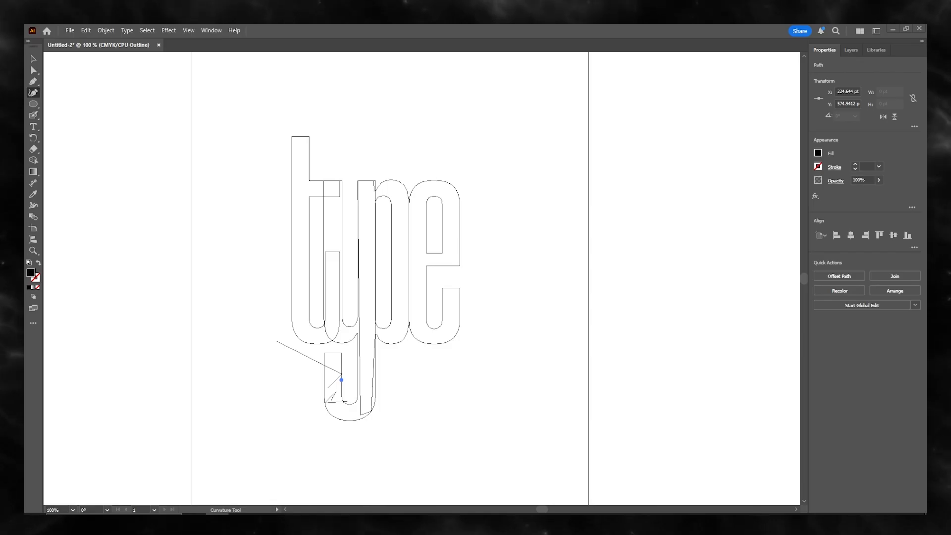
click(31, 161)
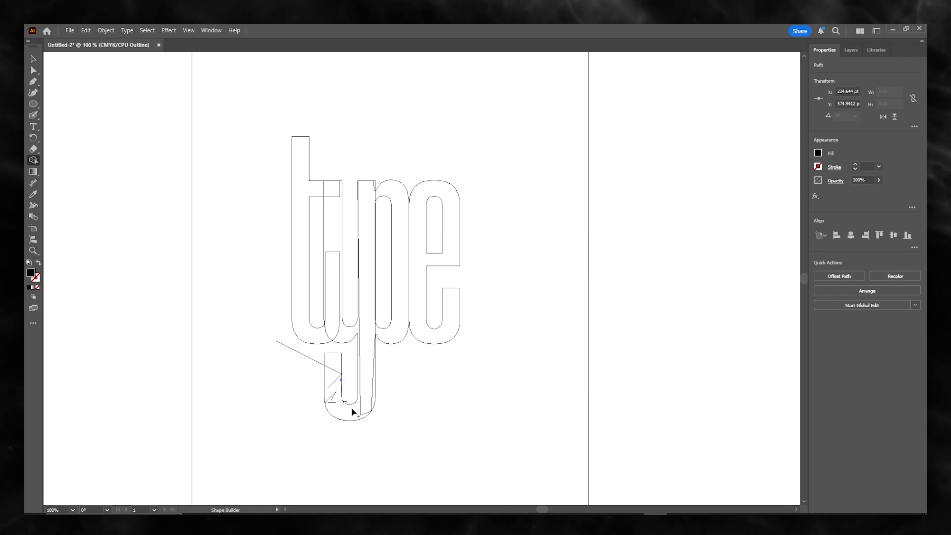
click(324, 395)
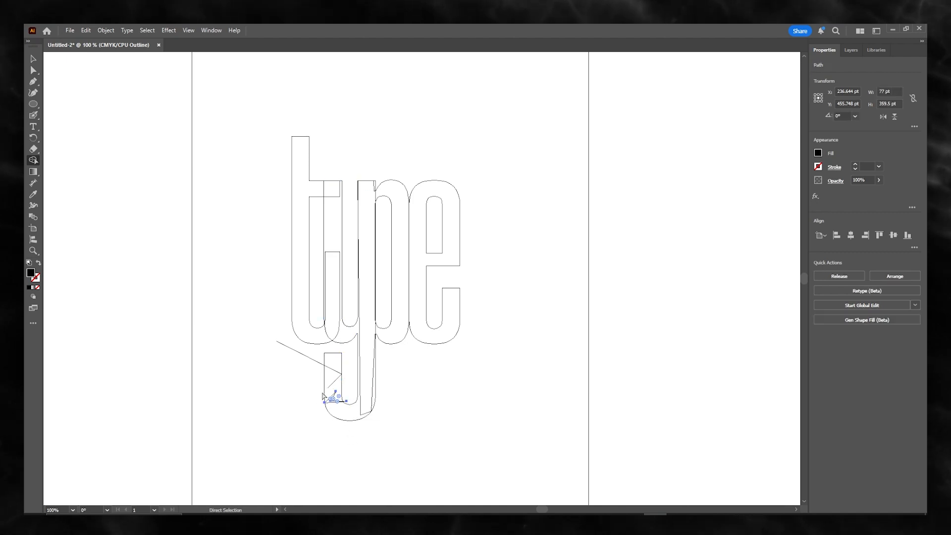
Undo the curvature path segments drawn over and beside the y's tail
key(ctrl+z)
key(ctrl+z)
key(ctrl+z)
key(ctrl+z)
key(ctrl+z)
key(ctrl+z)
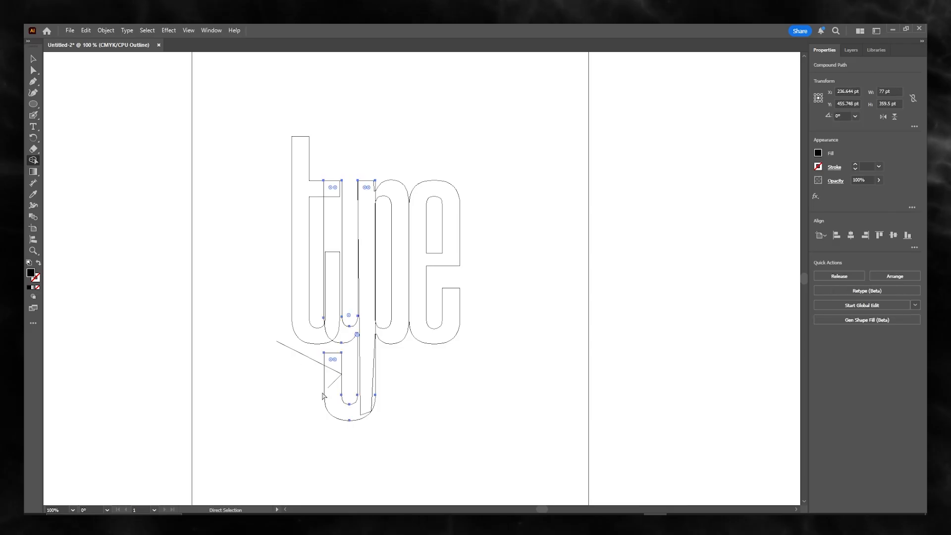
key(ctrl+z)
key(ctrl+z)
key(ctrl+z)
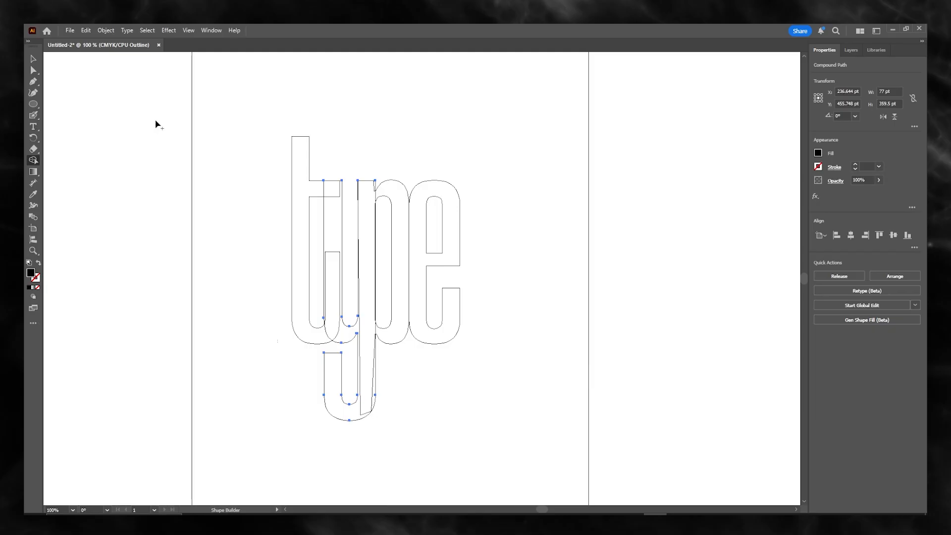
Select all four letters and switch the artwork from Outline view back to Preview
click(30, 58)
drag(227, 123, 549, 424)
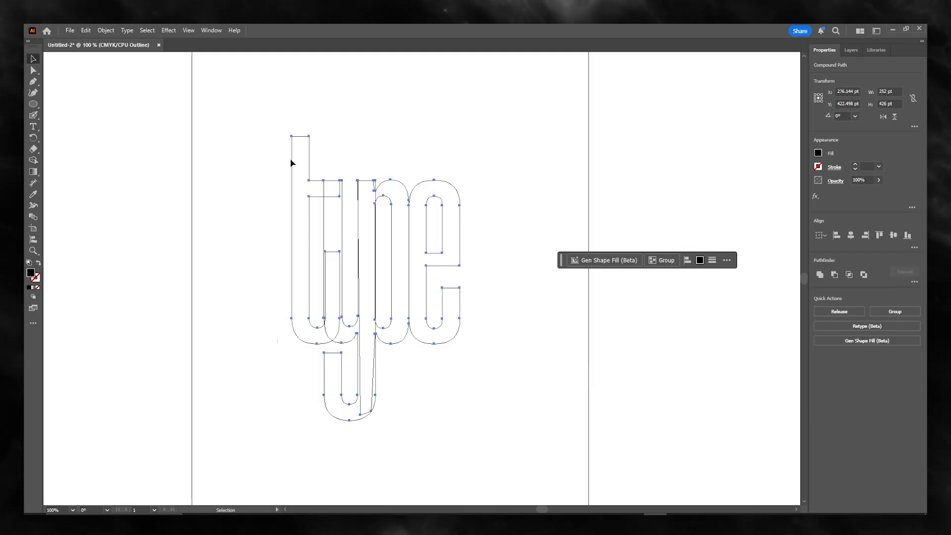
click(187, 29)
click(198, 38)
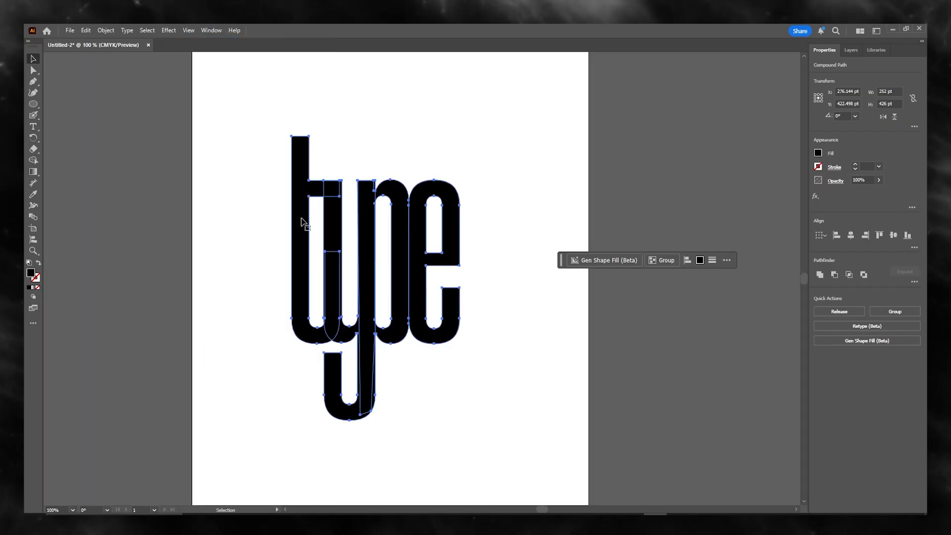
Try removing the y's hooked tail from the tapered p stem with Shape Builder, and undo the deletion
click(33, 161)
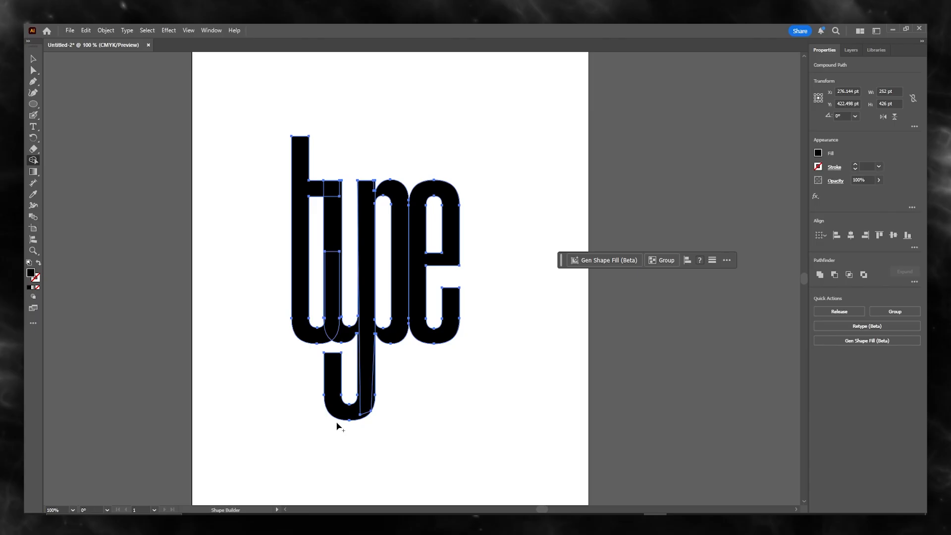
alt+click(345, 408)
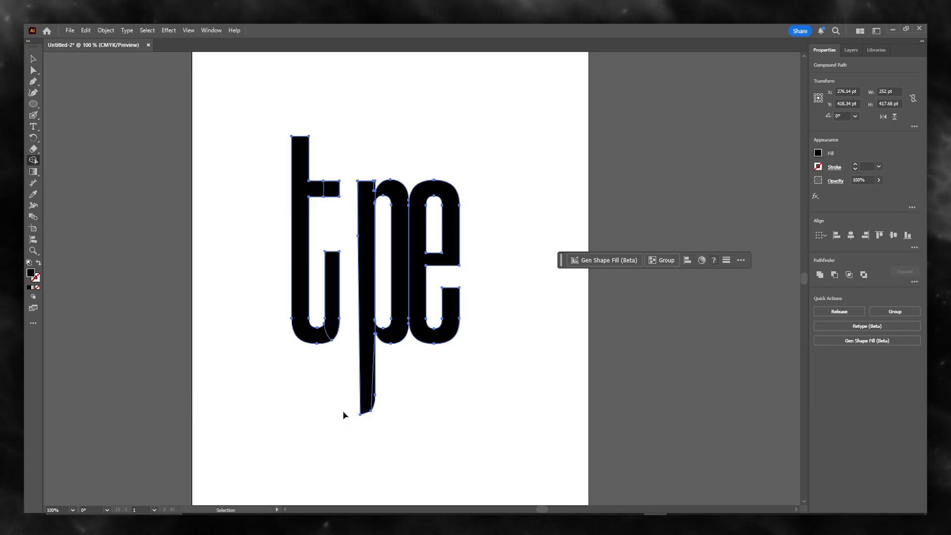
key(ctrl+z)
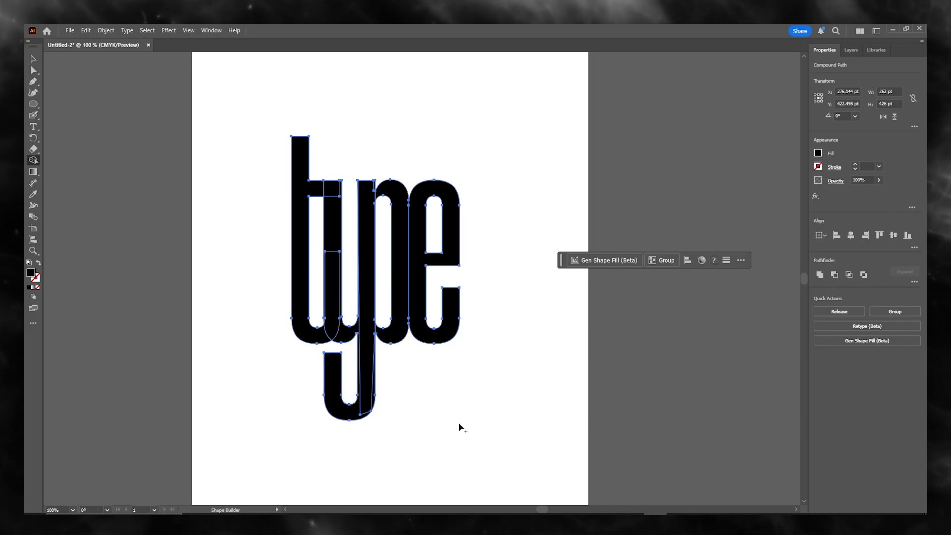
Undo the earlier anchor point moves that tapered the bottom of the p's stem
key(ctrl+z)
key(ctrl+z)
key(ctrl+z)
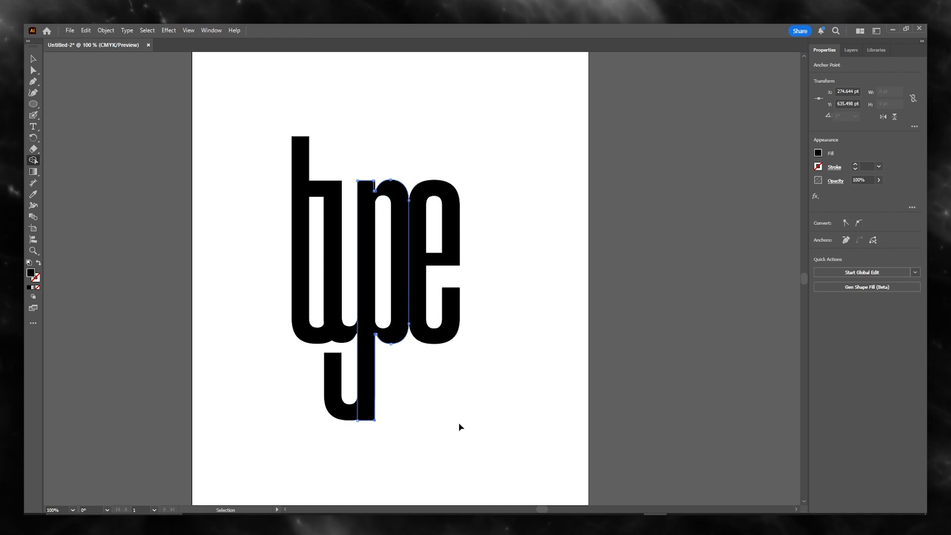
click(369, 424)
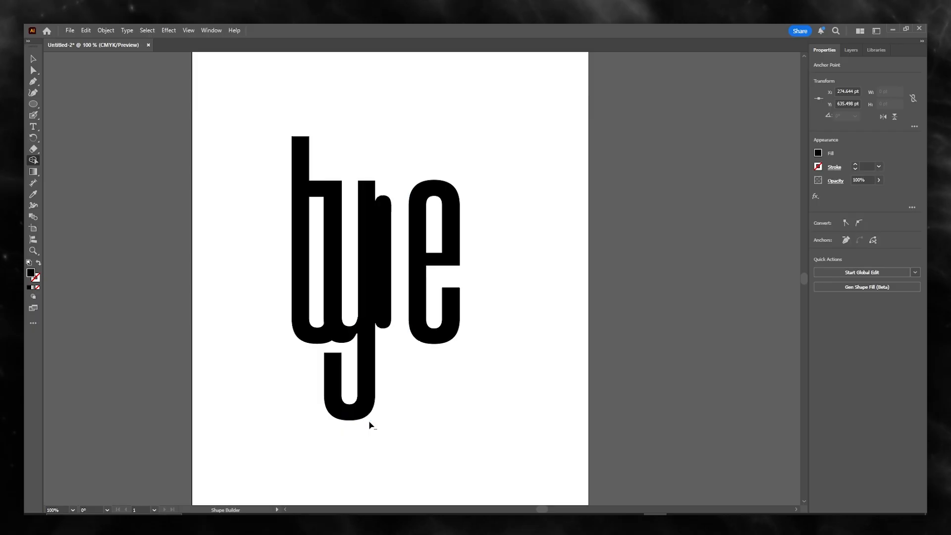
key(ctrl+z)
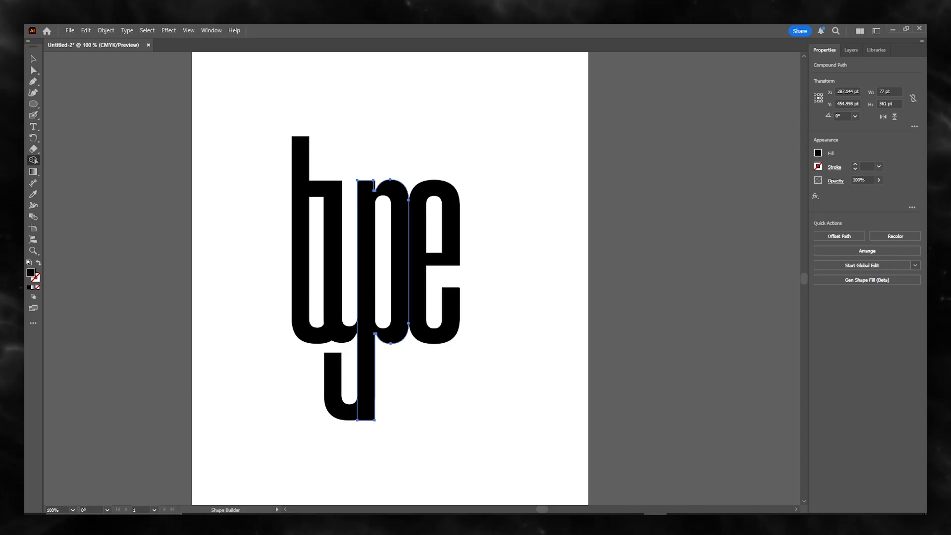
Select all the letters and delete the y's hooked tail from the p's stem with Shape Builder
click(34, 70)
drag(233, 130, 544, 470)
key(shift+m)
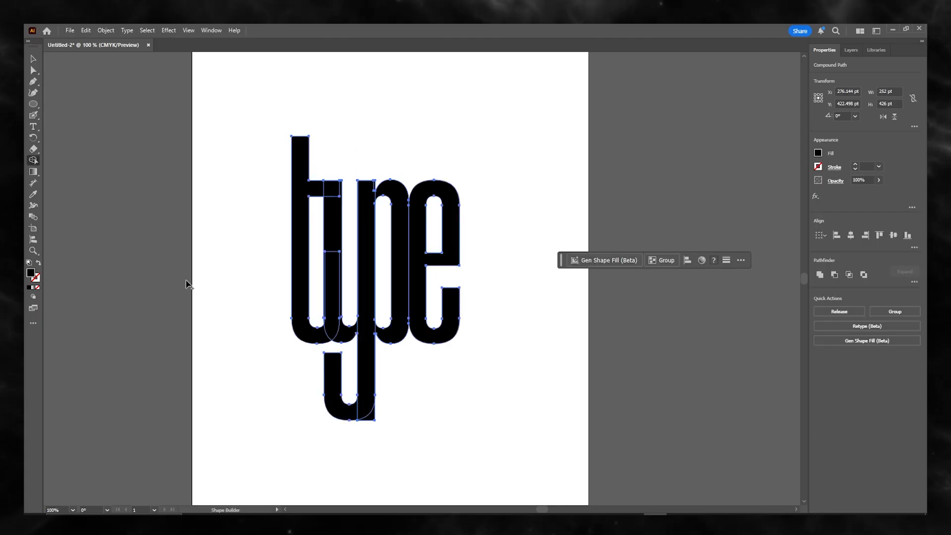
alt+click(335, 400)
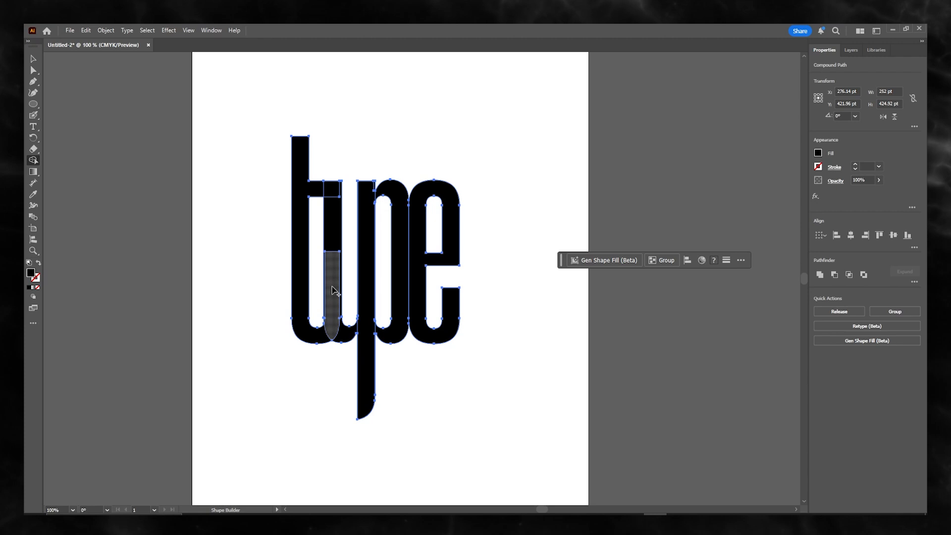
Try cutting out the overlap between the t's crossbar and the y's left stem with Shape Builder
alt+click(335, 190)
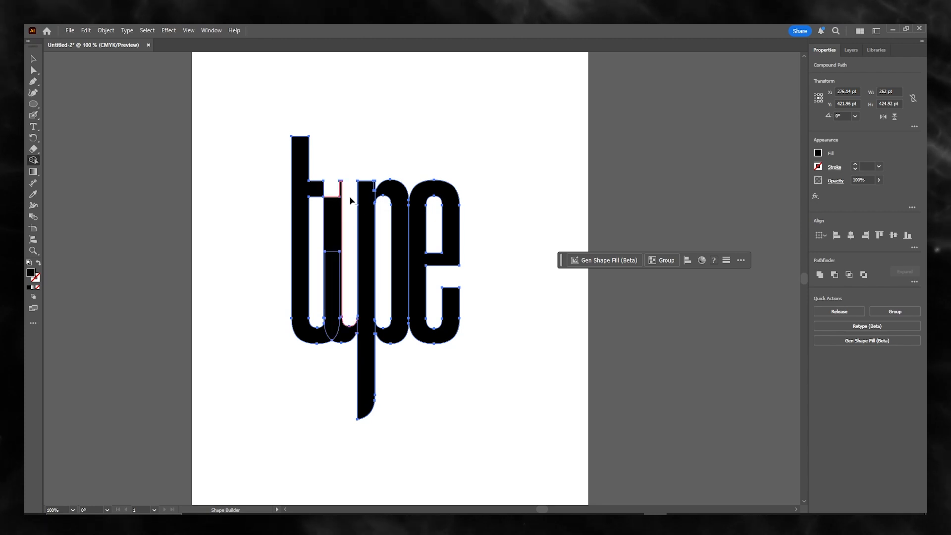
click(340, 191)
click(340, 189)
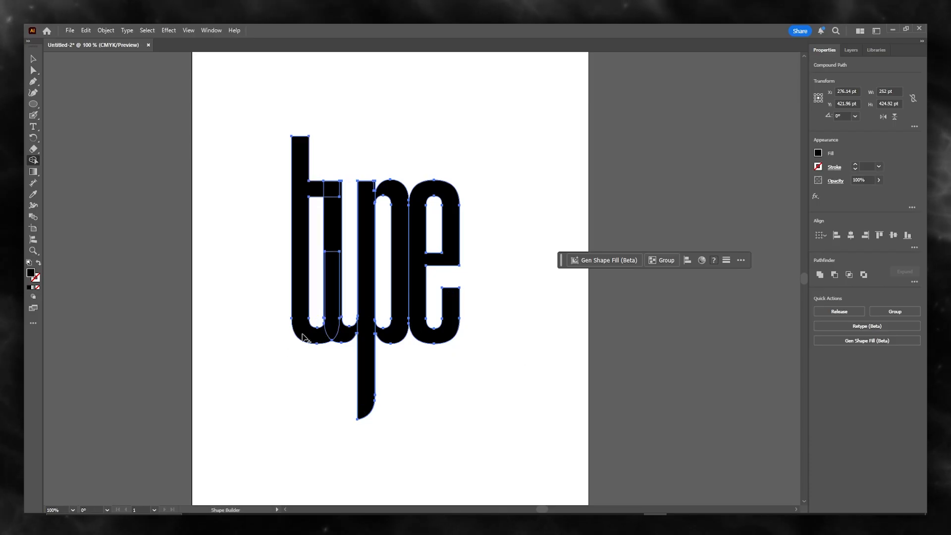
Merge the overlap at the t's bottom curve with Shape Builder, and pull its anchor points to cut a narrow notch where the t meets the y
drag(324, 325, 322, 334)
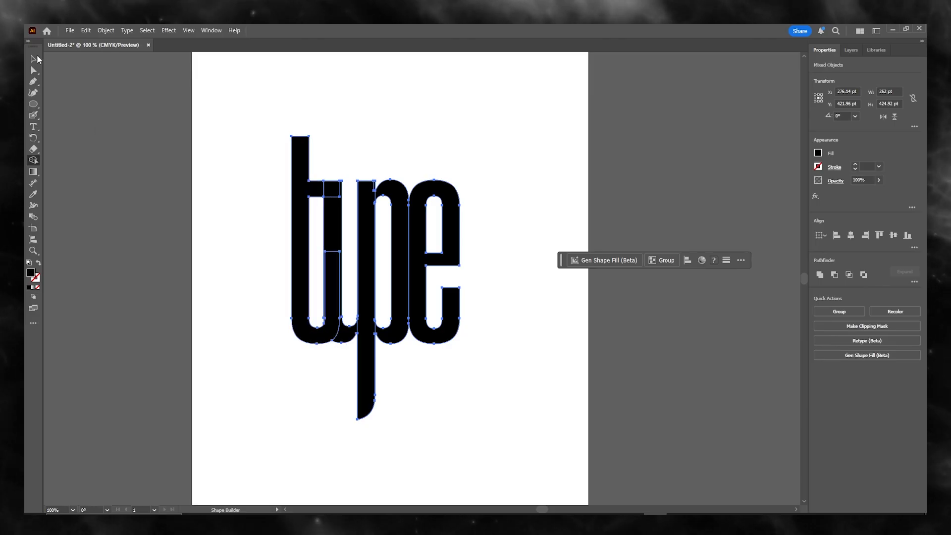
click(33, 70)
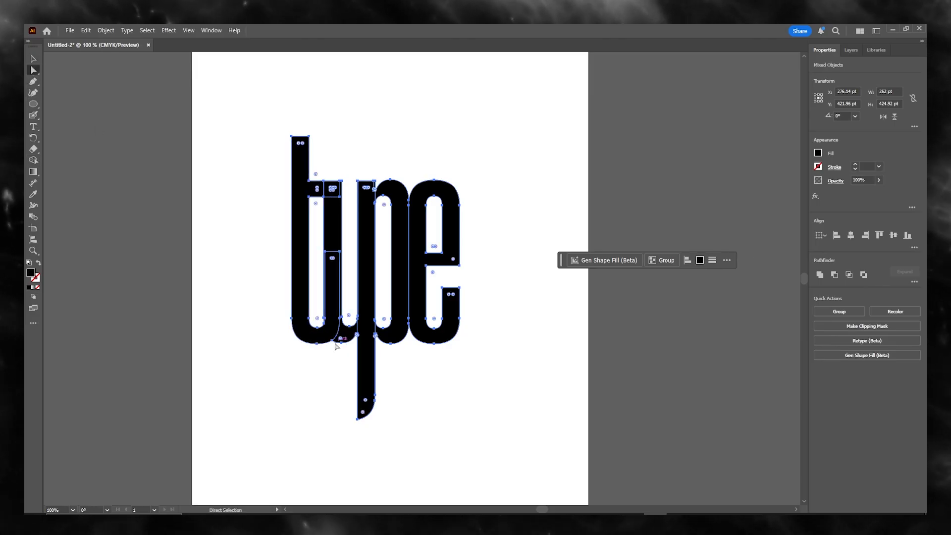
drag(332, 340, 351, 377)
click(322, 327)
click(328, 331)
click(328, 334)
click(584, 347)
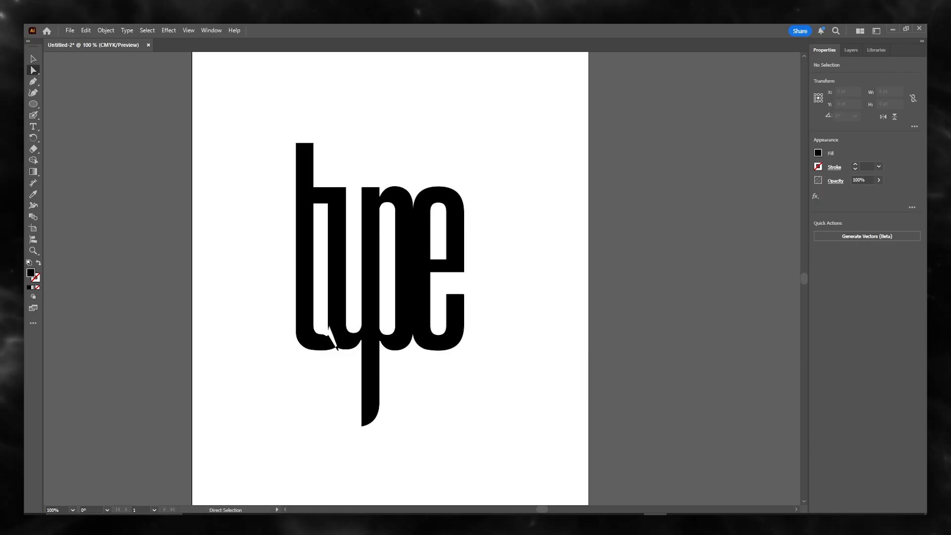
Move the e left onto the p's right stem, and fill all the letters with dark green
drag(425, 269, 407, 269)
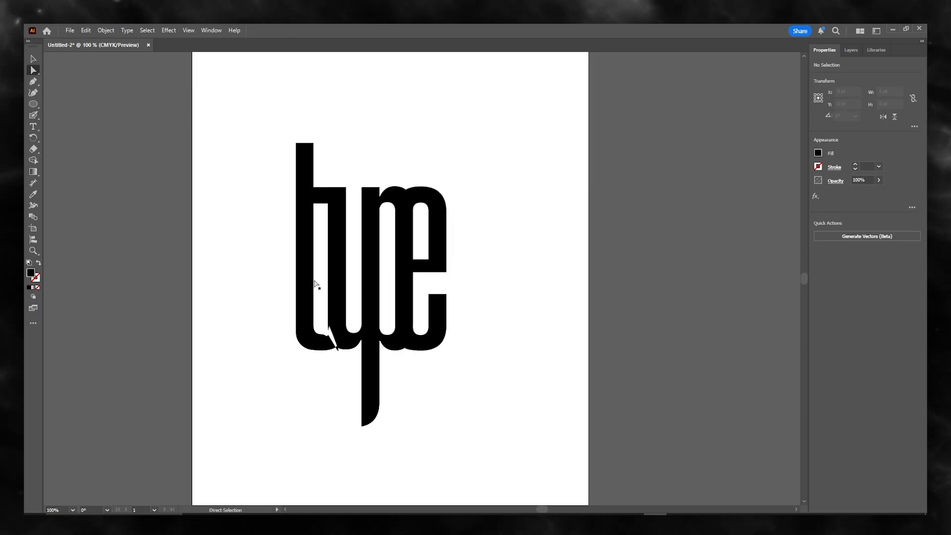
drag(215, 166, 530, 409)
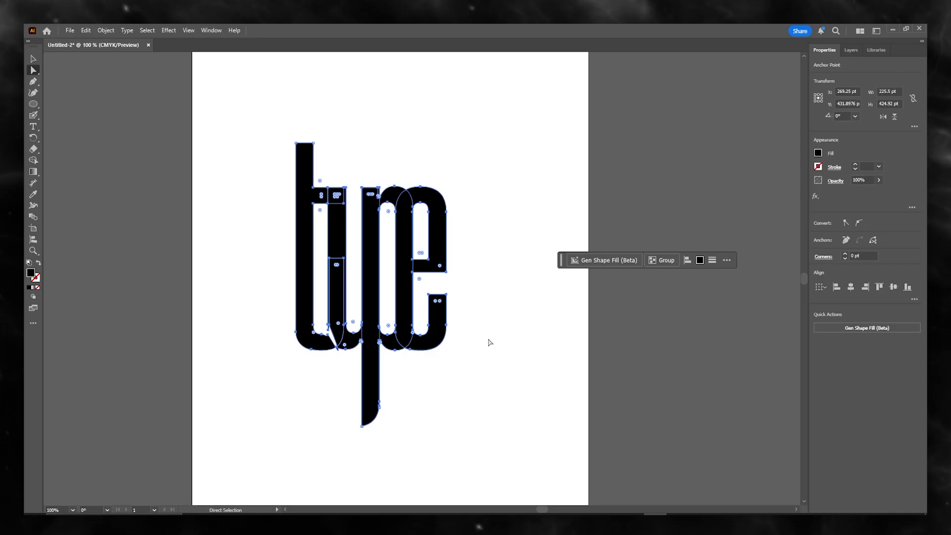
click(816, 155)
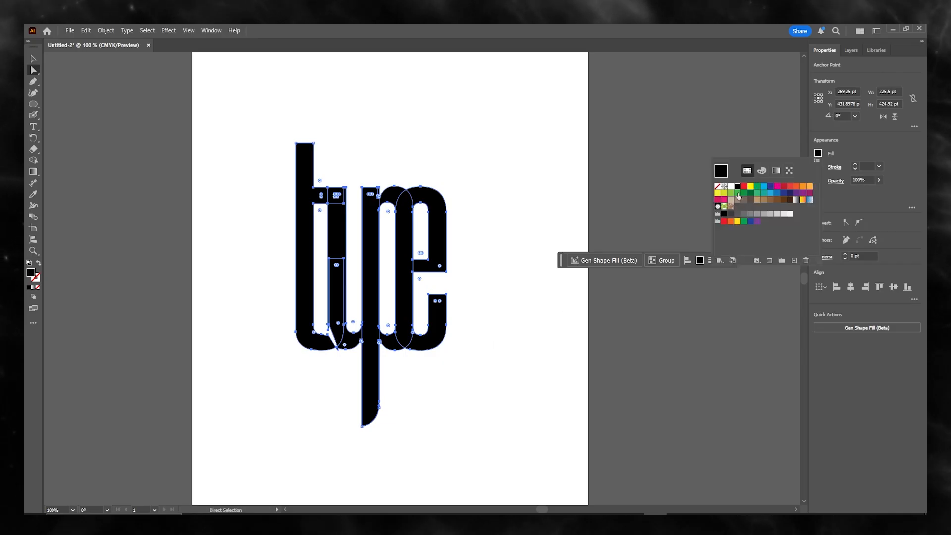
click(750, 193)
click(580, 218)
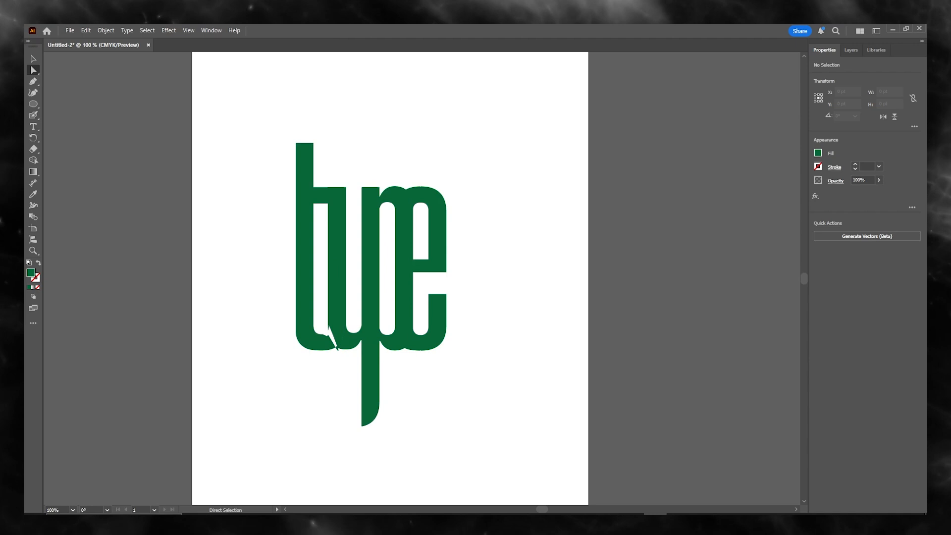
Try drawing a narrow curved shape with the Pen tool down the stem shared by the p and the e
click(33, 81)
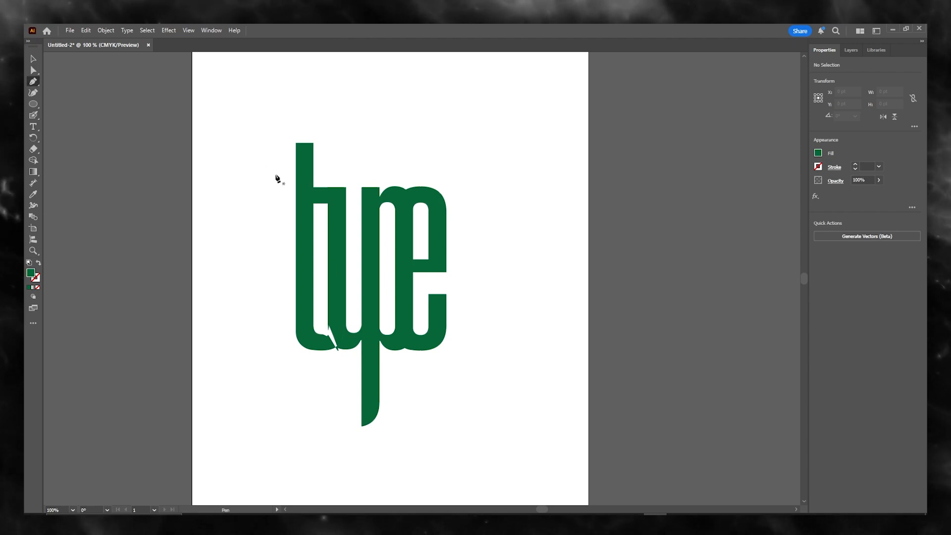
click(402, 203)
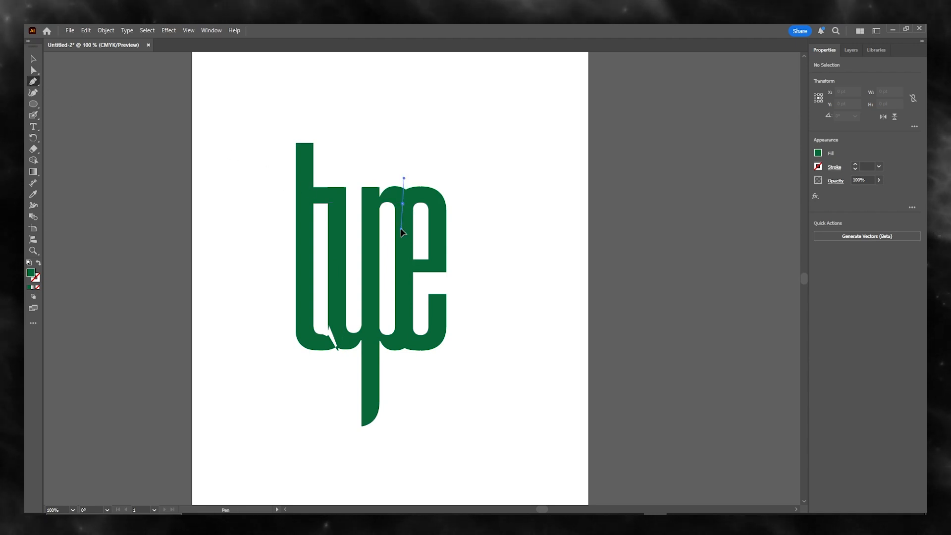
mouse_move(403, 337)
mouse_down()
mouse_move(417, 324)
mouse_move(412, 335)
mouse_up()
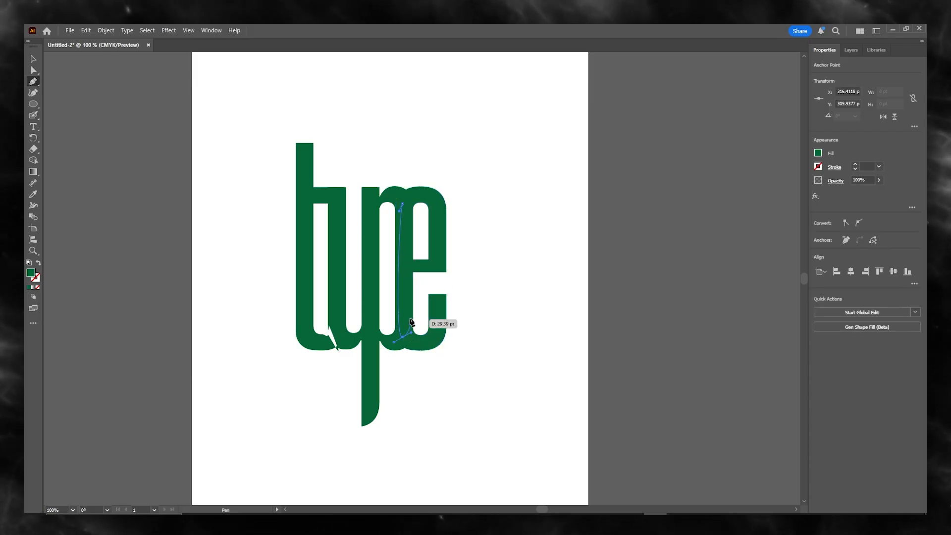
click(401, 212)
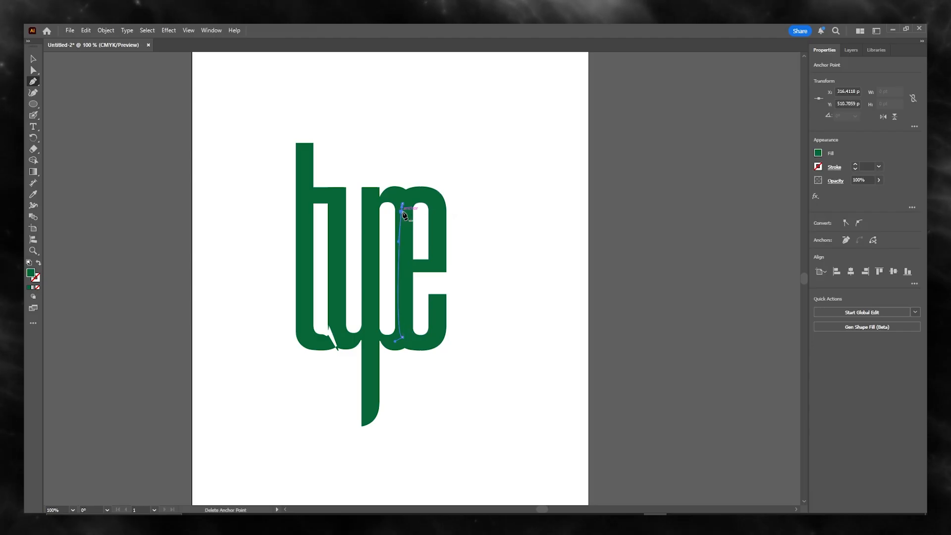
click(402, 212)
right_click(402, 213)
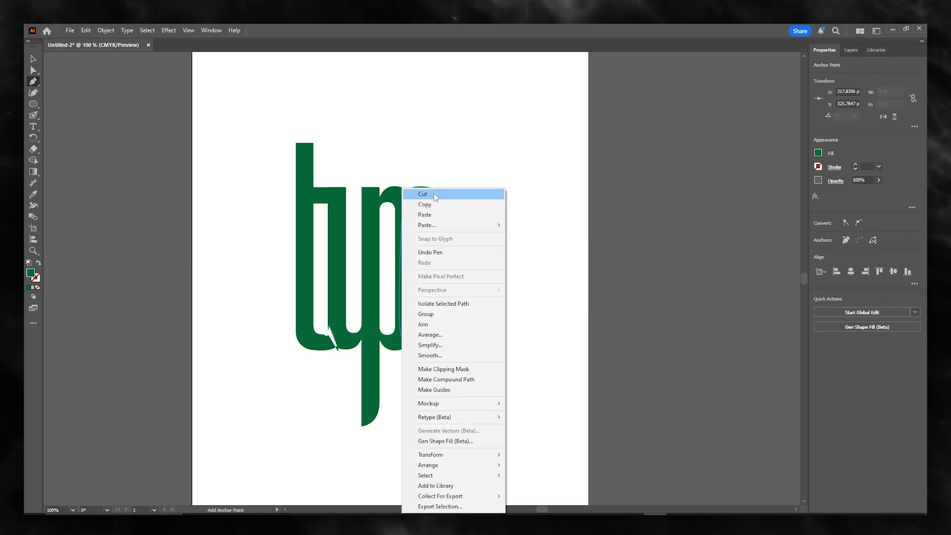
click(434, 194)
click(403, 209)
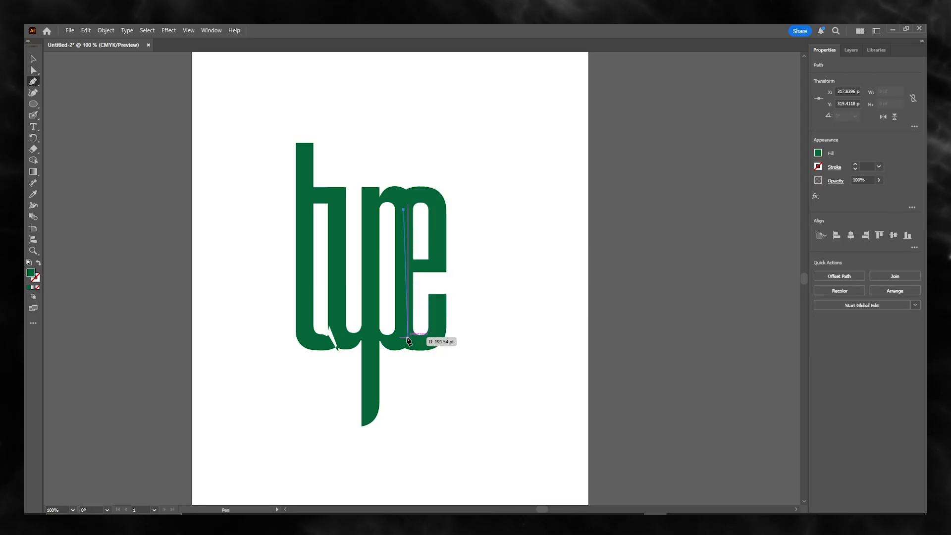
drag(407, 339, 426, 356)
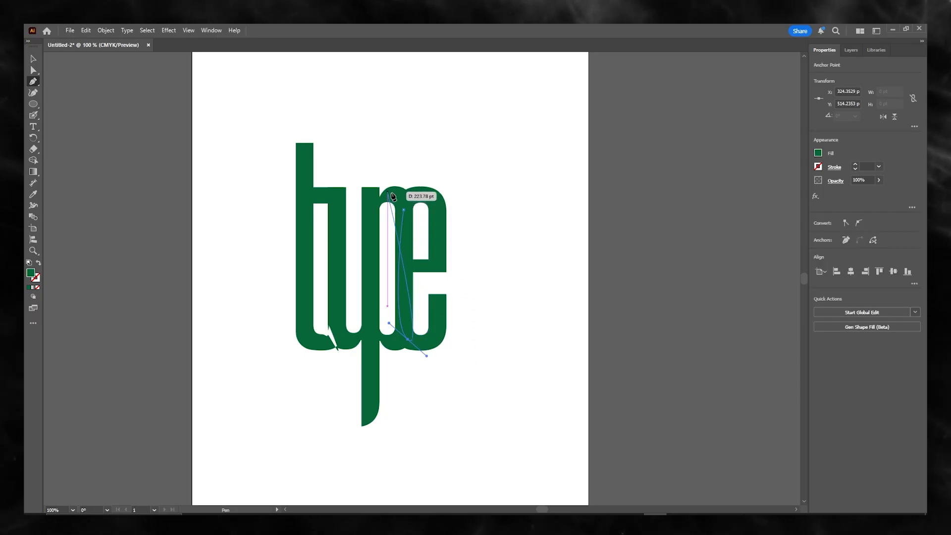
click(402, 204)
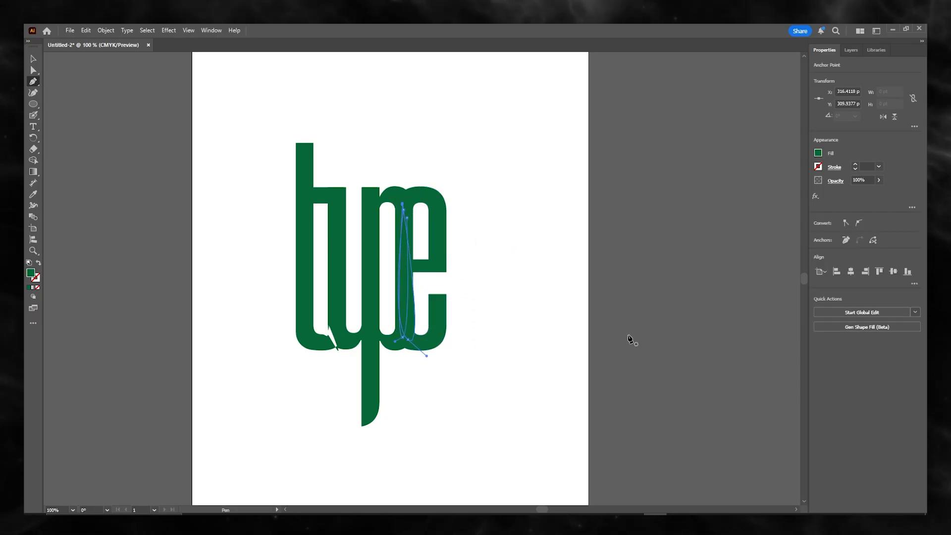
Try filling the curved shape on the p and e's shared stem with white
click(818, 153)
click(731, 187)
click(643, 170)
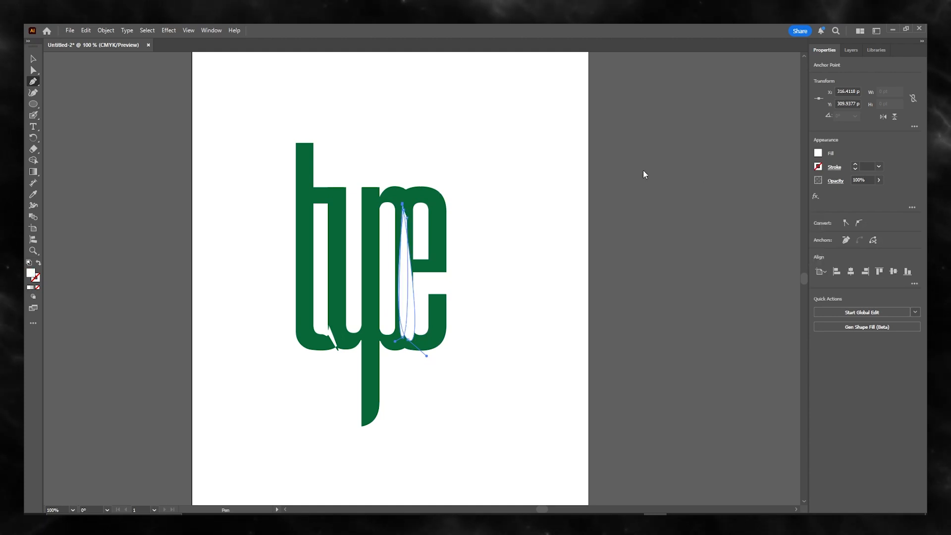
right_click(668, 187)
click(688, 194)
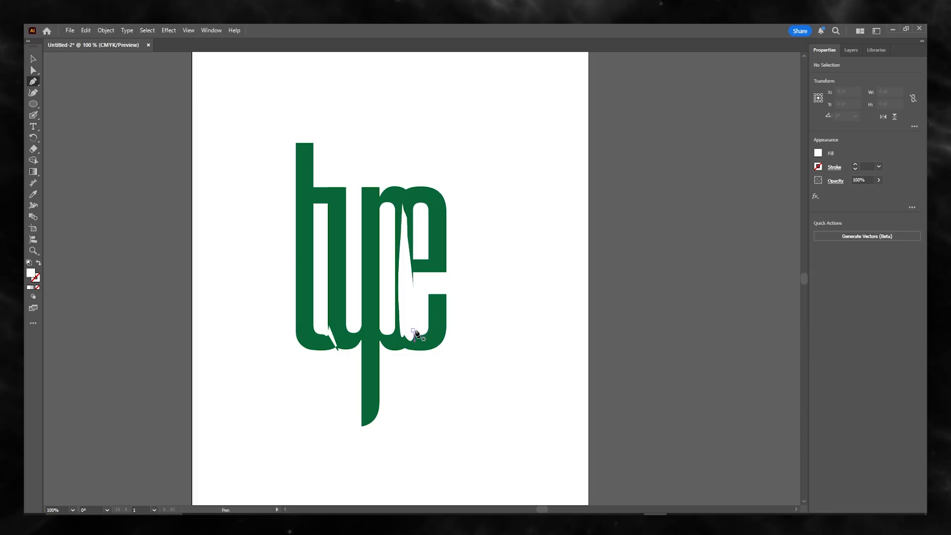
Undo the white fill and remove the trial curved shape from the shared stem
drag(413, 330, 401, 299)
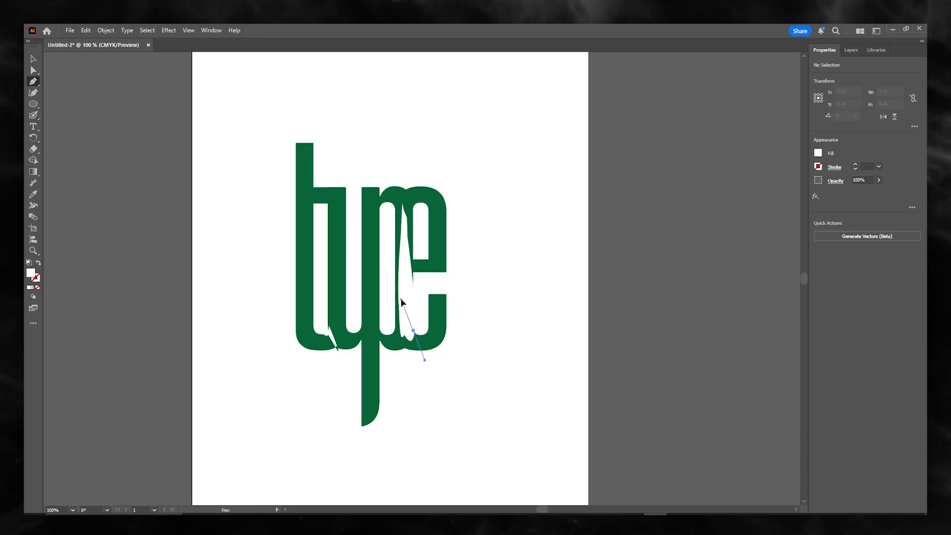
key(ctrl+z)
key(ctrl+z)
key(ctrl+z)
key(ctrl+z)
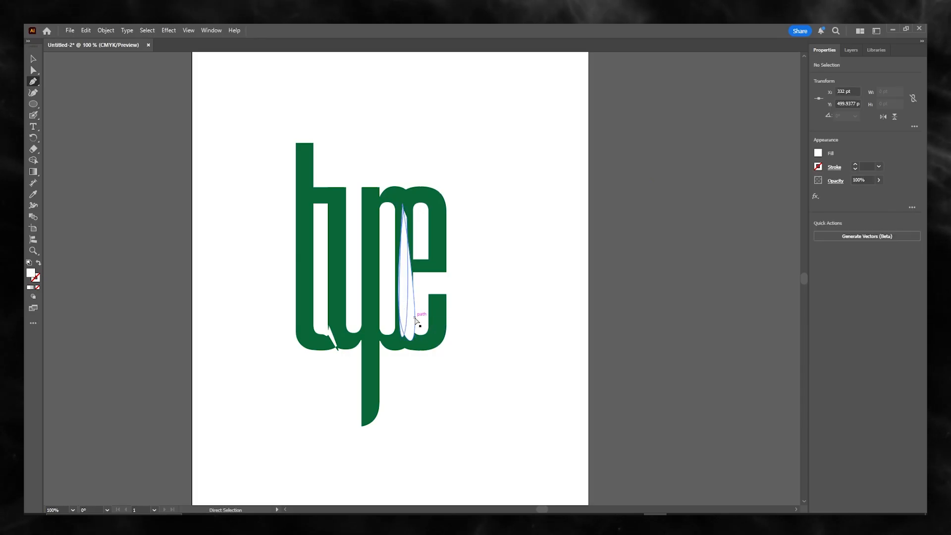
drag(416, 321, 417, 320)
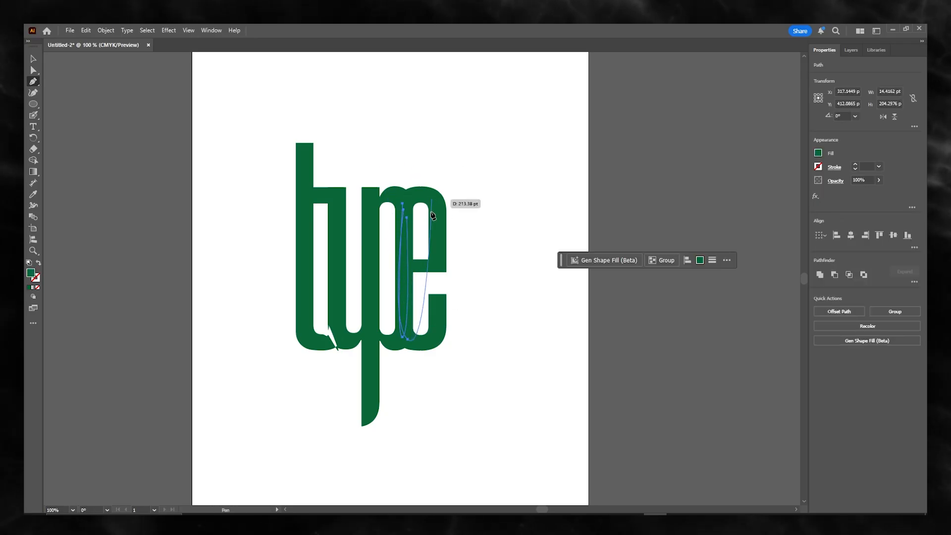
right_click(474, 217)
click(530, 217)
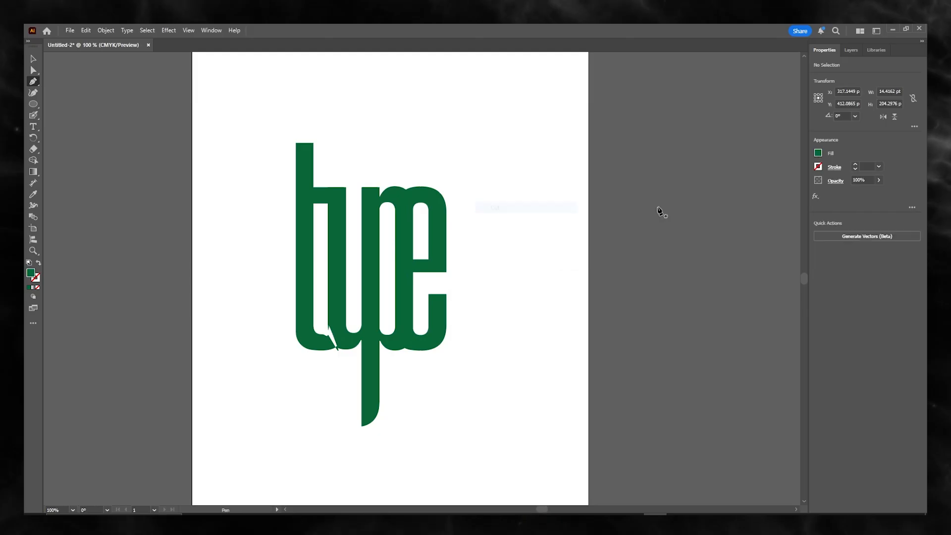
Draw a tapering sliver about 14 by 202 pt with the Pen tool down the stem shared by the p and the e
drag(399, 205, 404, 341)
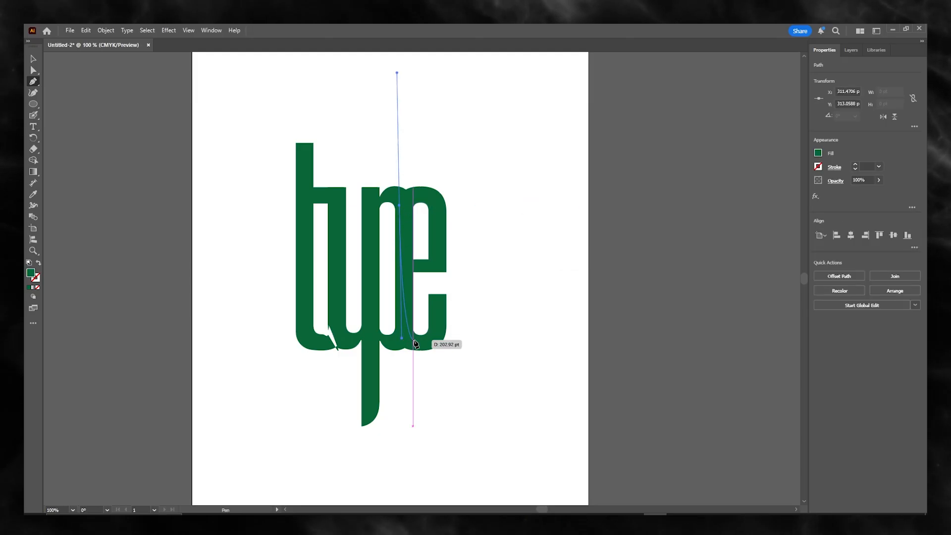
click(408, 340)
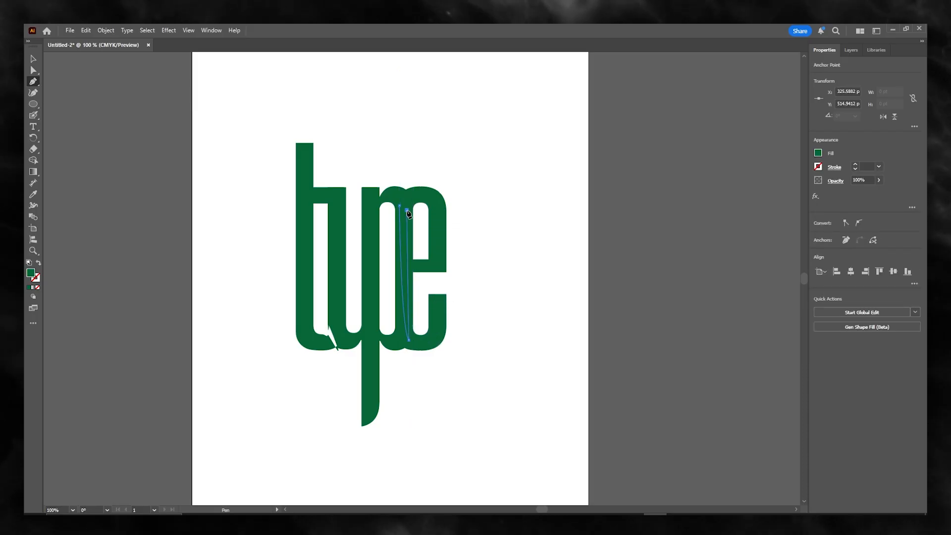
drag(400, 205, 478, 194)
right_click(603, 192)
click(634, 194)
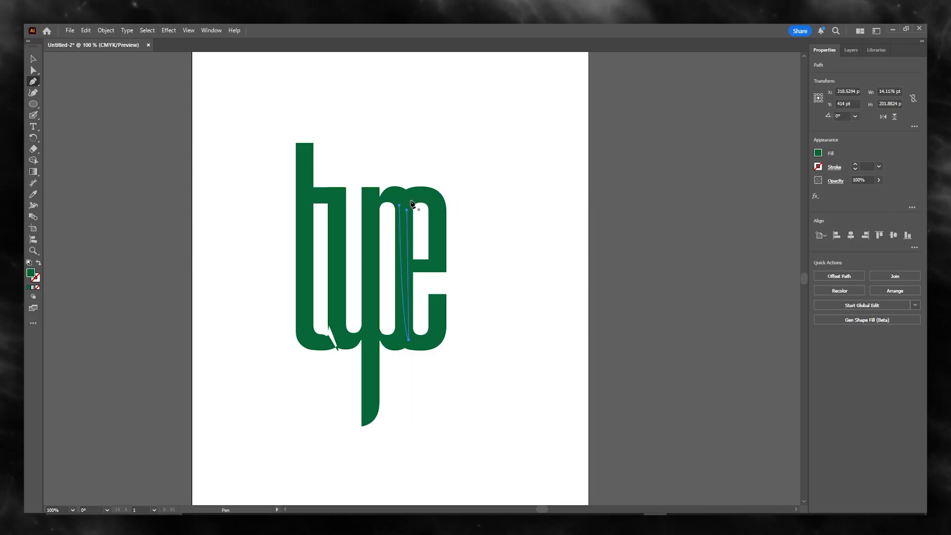
Fill the sliver with white and move it slightly up within the p and e's shared stem
click(819, 166)
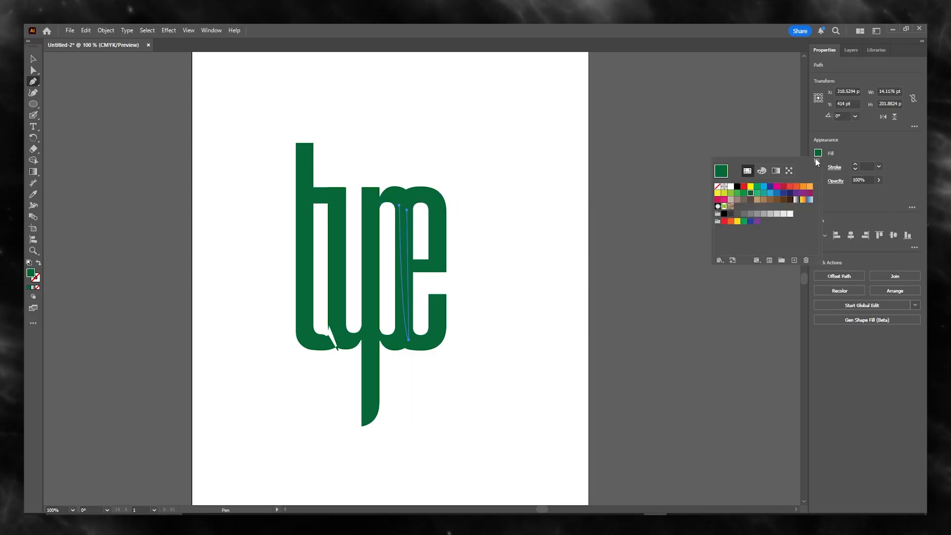
click(731, 187)
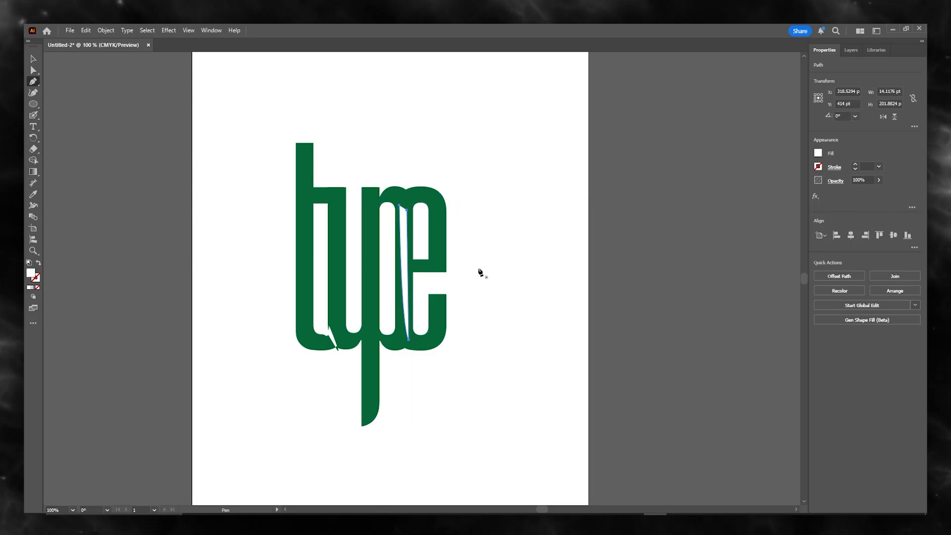
key(v)
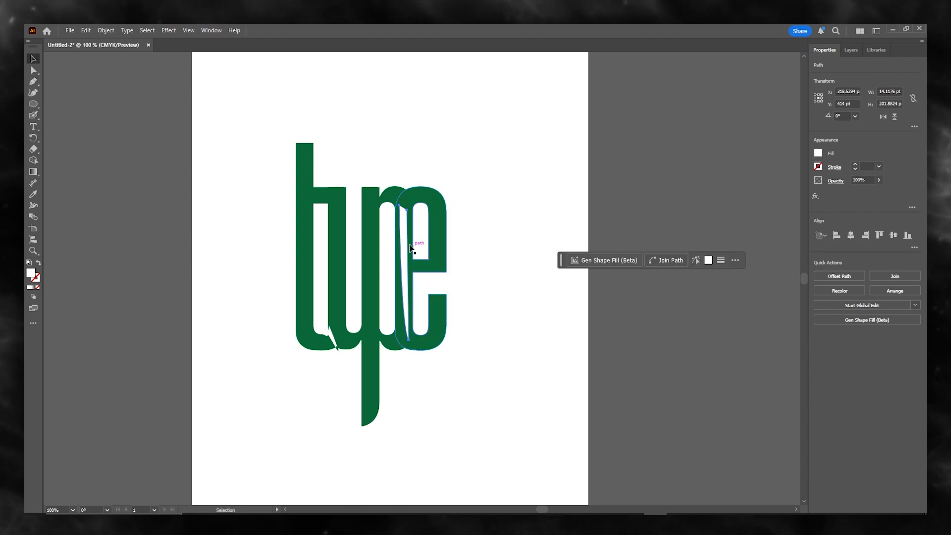
drag(407, 246, 405, 241)
click(569, 253)
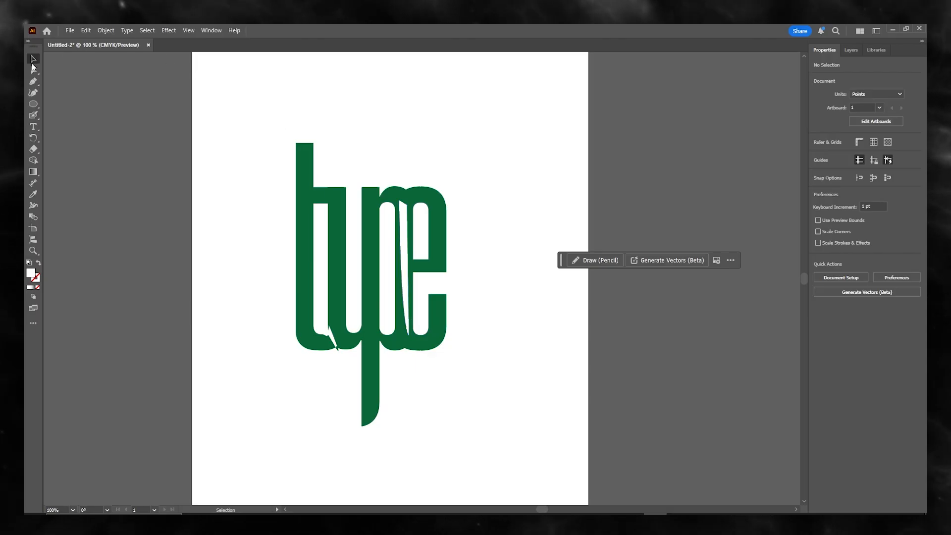
Duplicate the white sliver and place the copy on the y's left stem, starting at the stem's top
key(a)
click(403, 246)
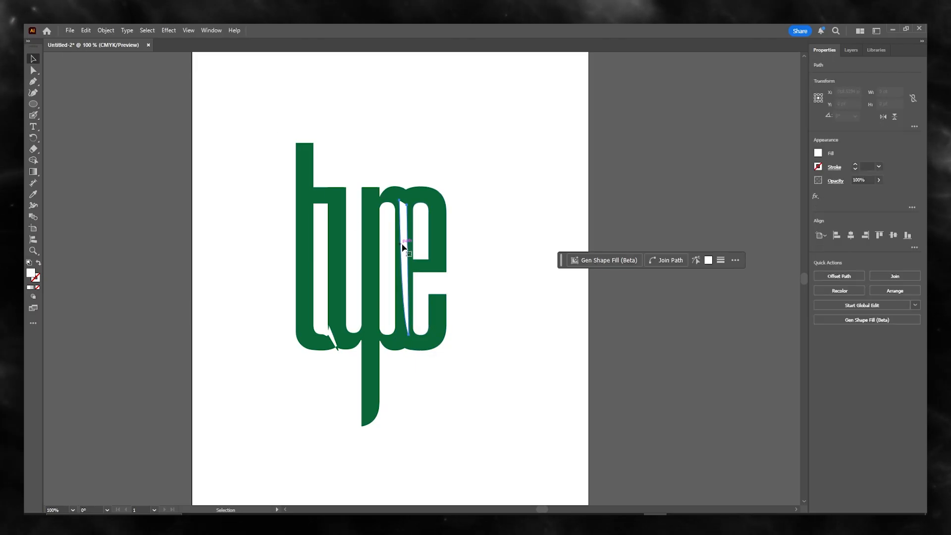
drag(403, 246, 421, 323)
key(v)
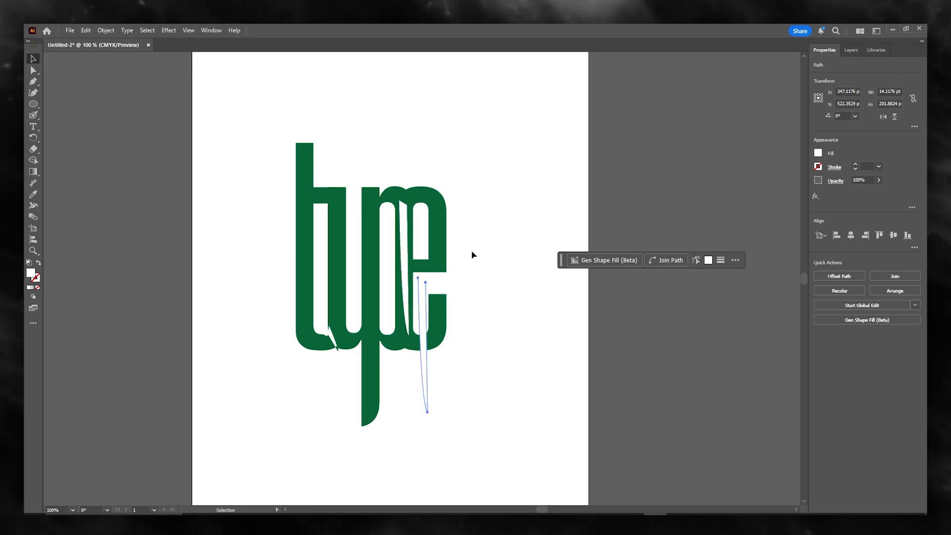
drag(419, 329, 335, 244)
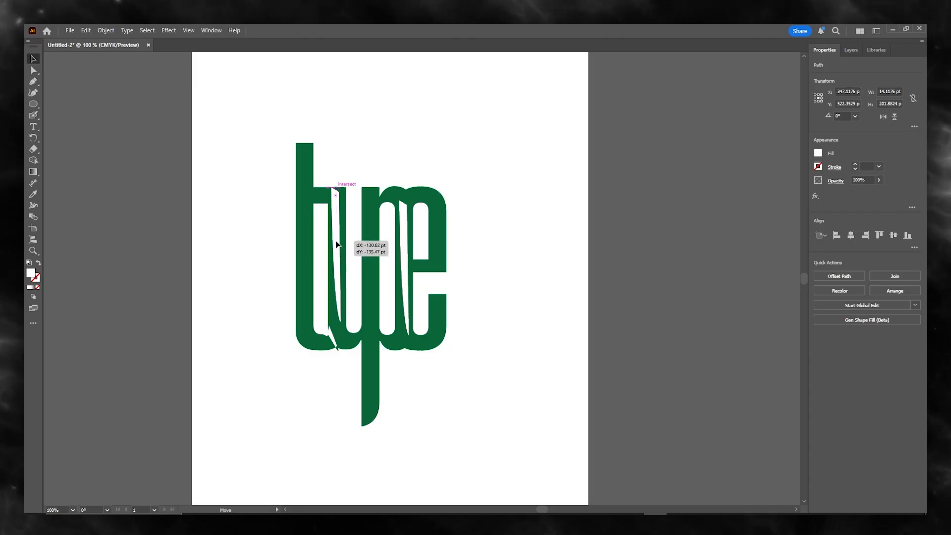
drag(335, 245, 332, 245)
click(662, 199)
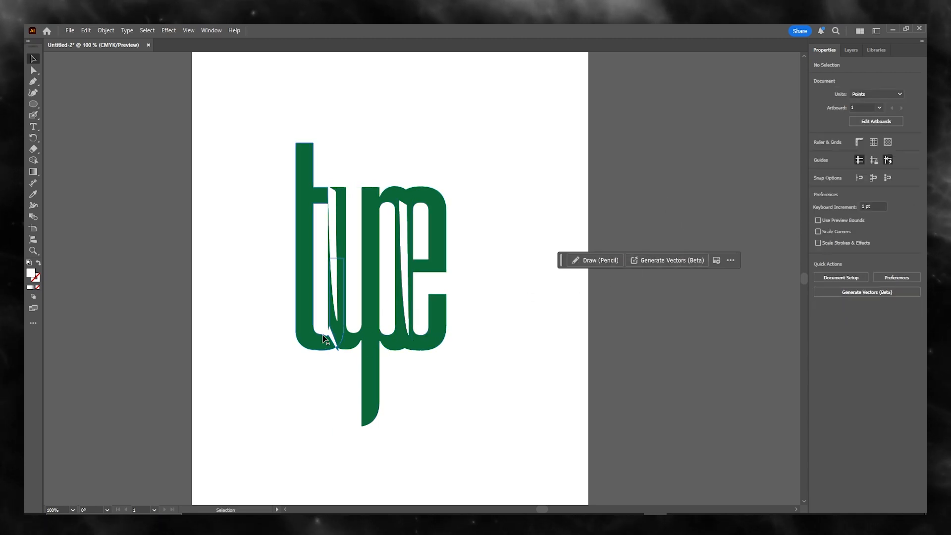
Paste another copy of the sliver, move it below the e, and fill it with light orange
key(a)
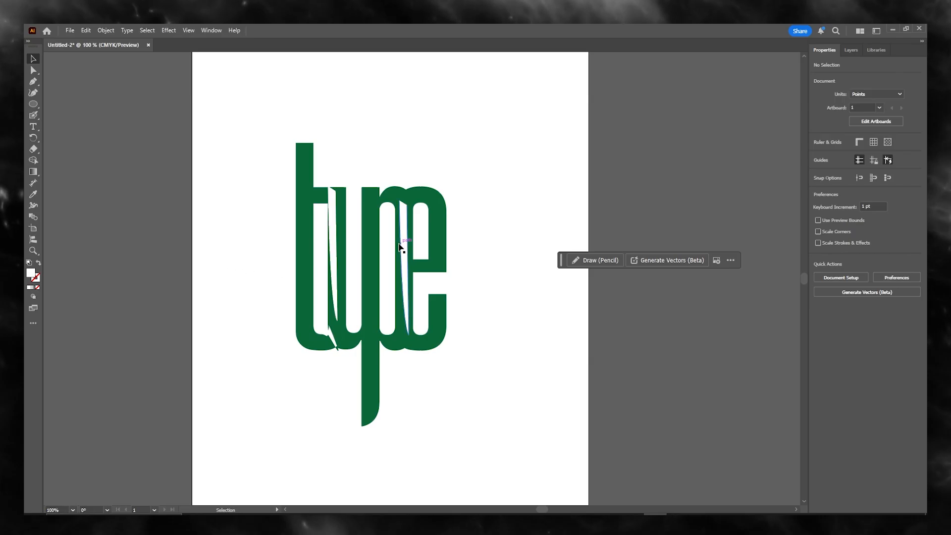
key(ctrl+v)
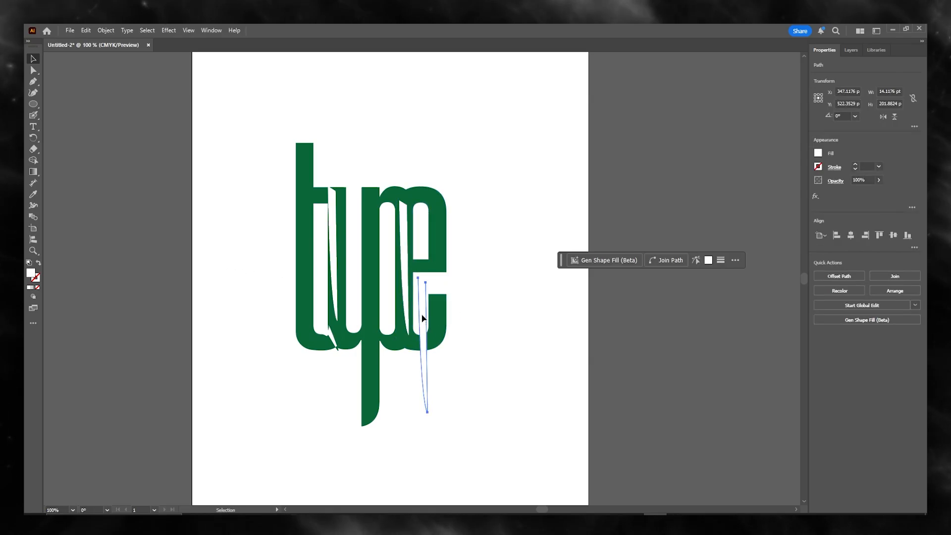
drag(422, 317, 431, 402)
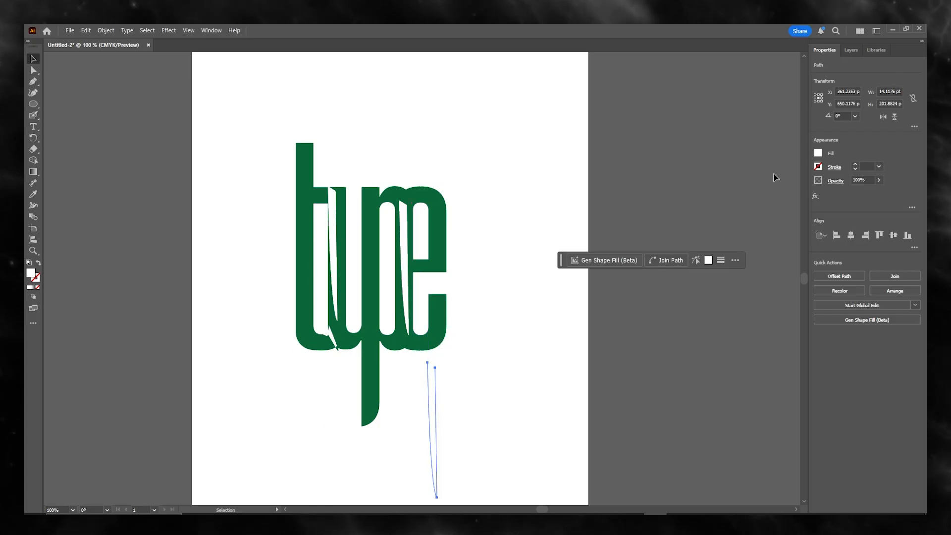
click(817, 153)
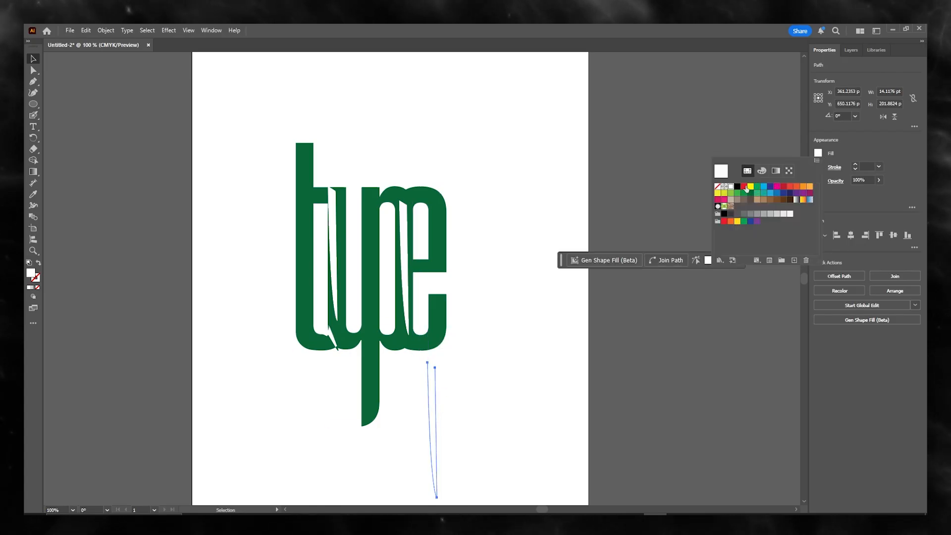
click(750, 186)
click(809, 187)
click(578, 213)
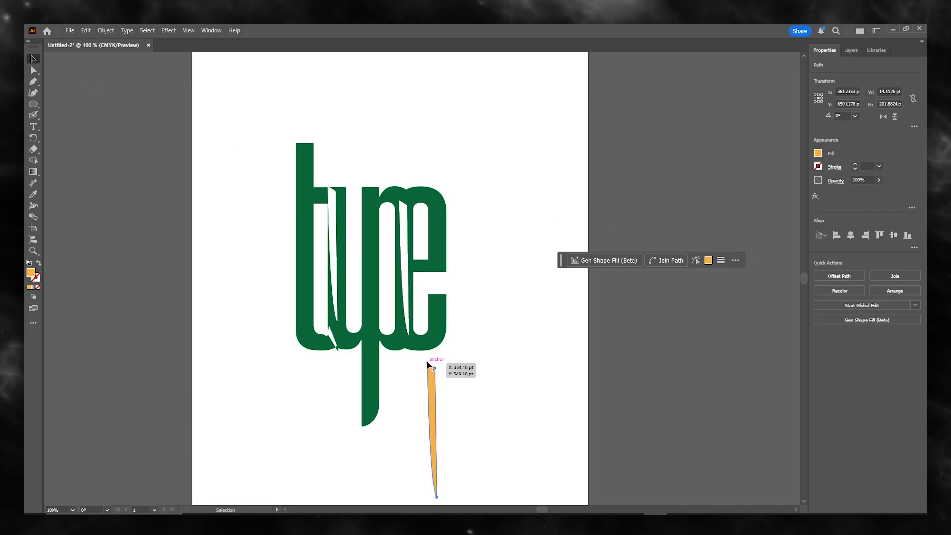
Rotate the orange sliver 90° and place it horizontally across the p's descender, just below the letters
click(854, 116)
click(863, 157)
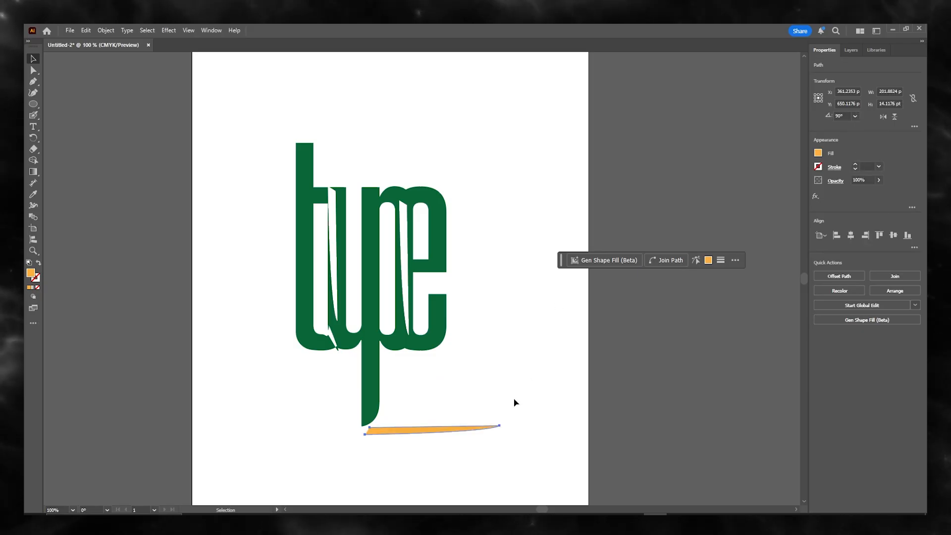
drag(446, 428, 394, 368)
click(674, 315)
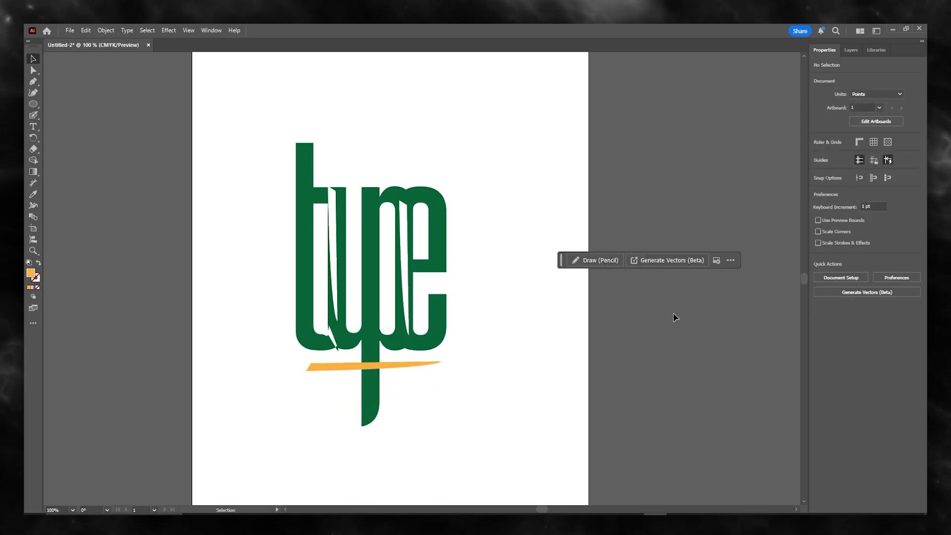